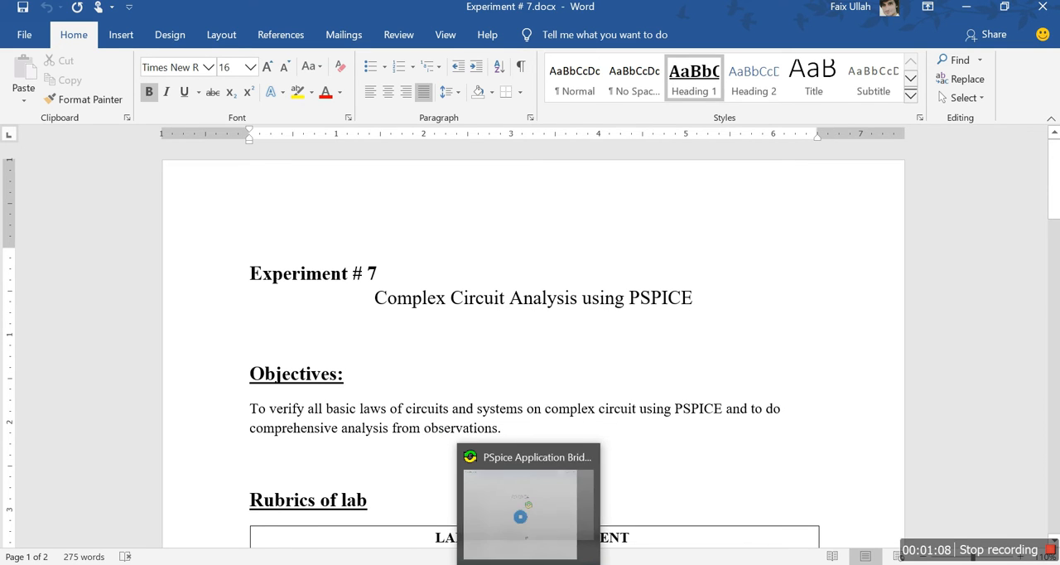
- Search the computer for the Schematics app and launch it
{"action": "key", "text": "super"}
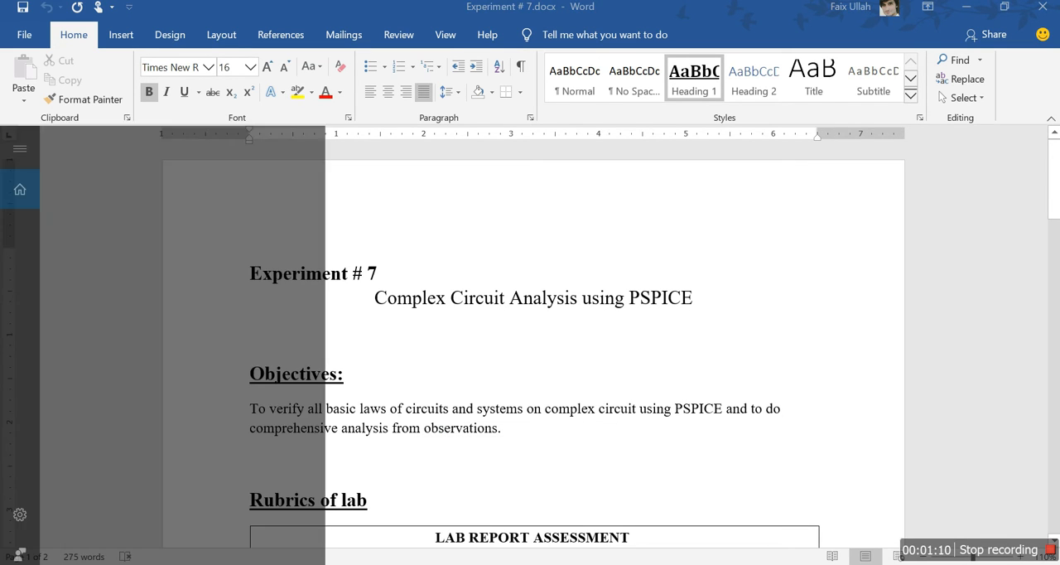
{"action": "type", "text": "sche"}
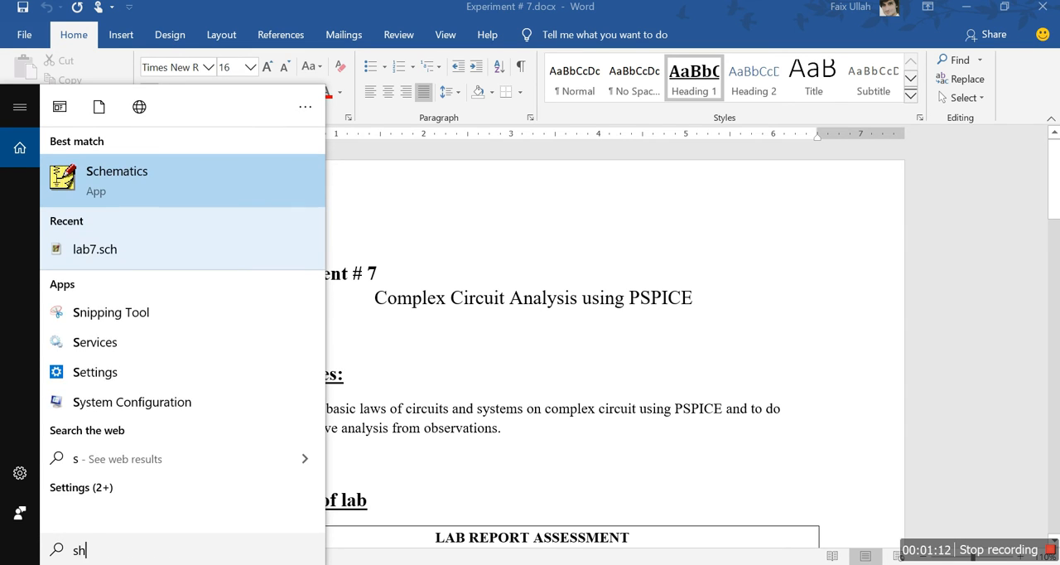
{"action": "key", "text": "BackSpace"}
{"action": "key", "text": "BackSpace"}
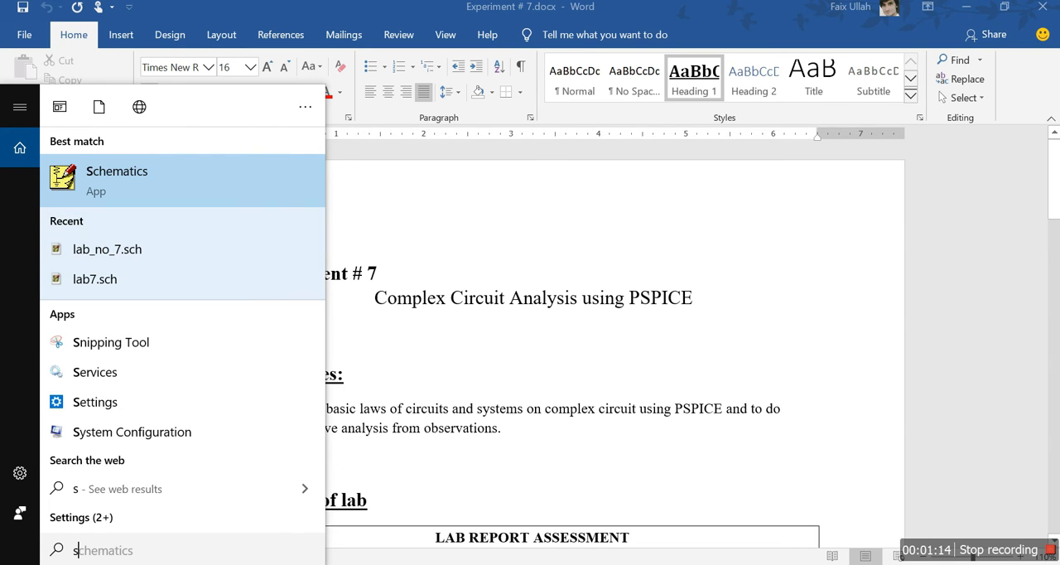
{"action": "left_click", "coordinate": [182, 184]}
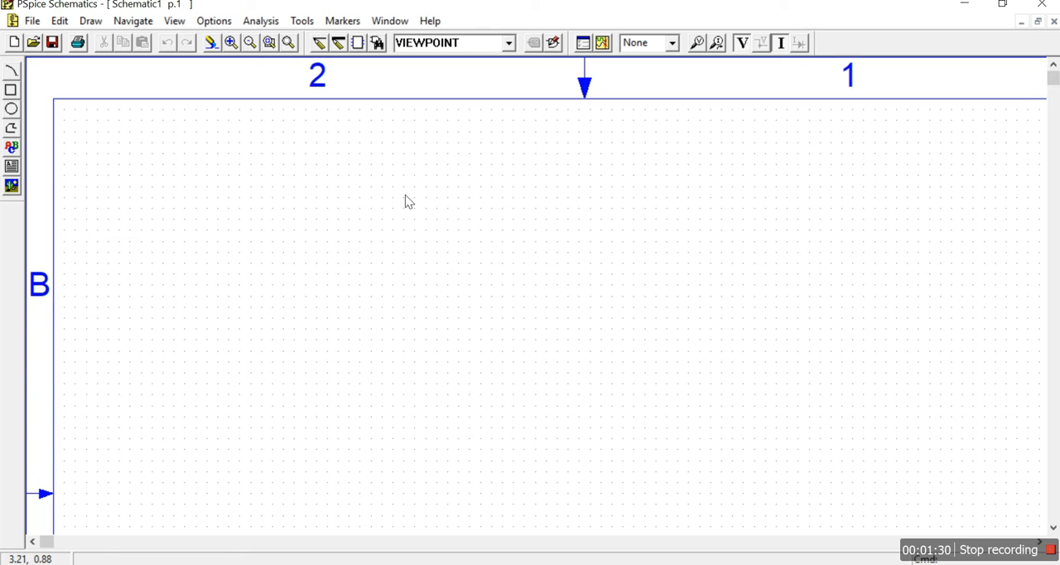
- Place four horizontal resistors (part r) in a two-by-two arrangement, with R1 and R2 above R3 and R4
{"action": "left_click", "coordinate": [377, 43]}
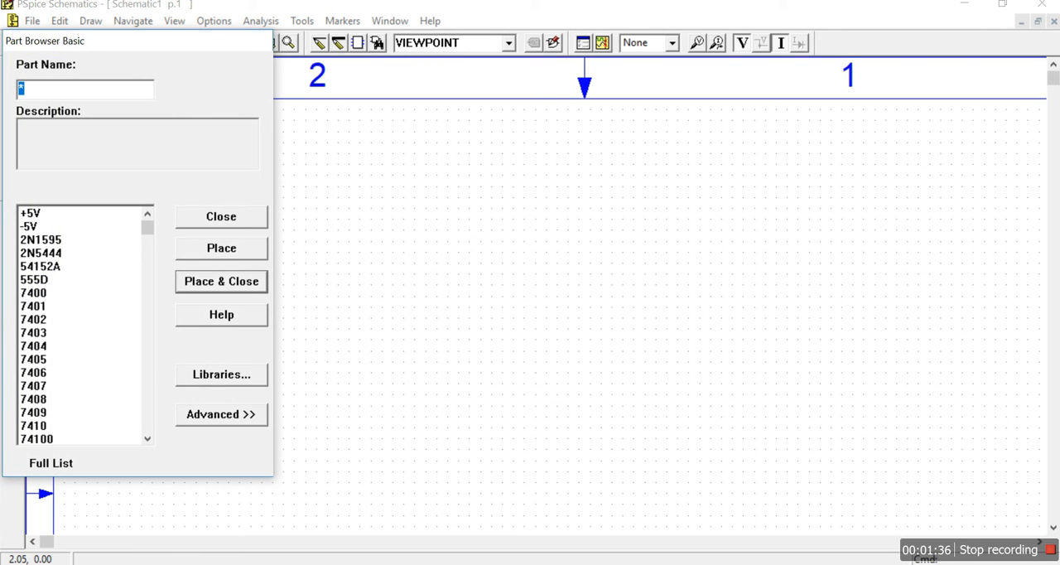
{"action": "type", "text": "r"}
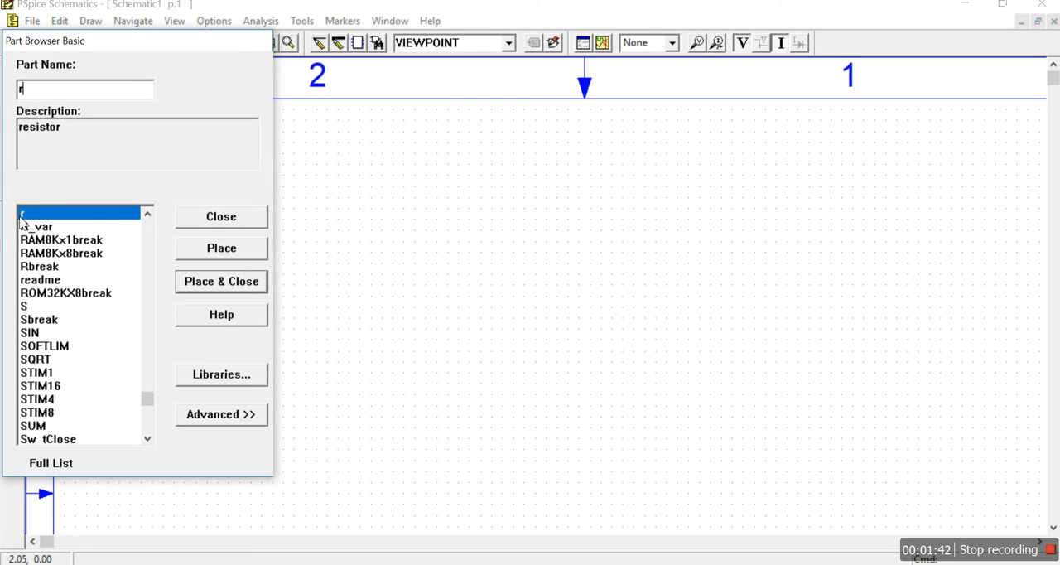
{"action": "left_click", "coordinate": [224, 250]}
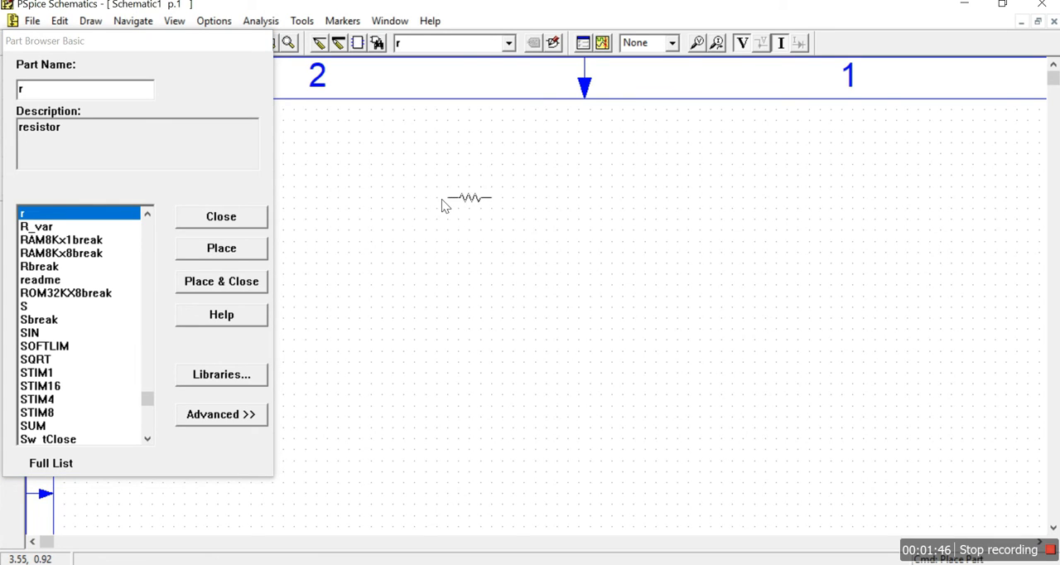
{"action": "left_click", "coordinate": [423, 215]}
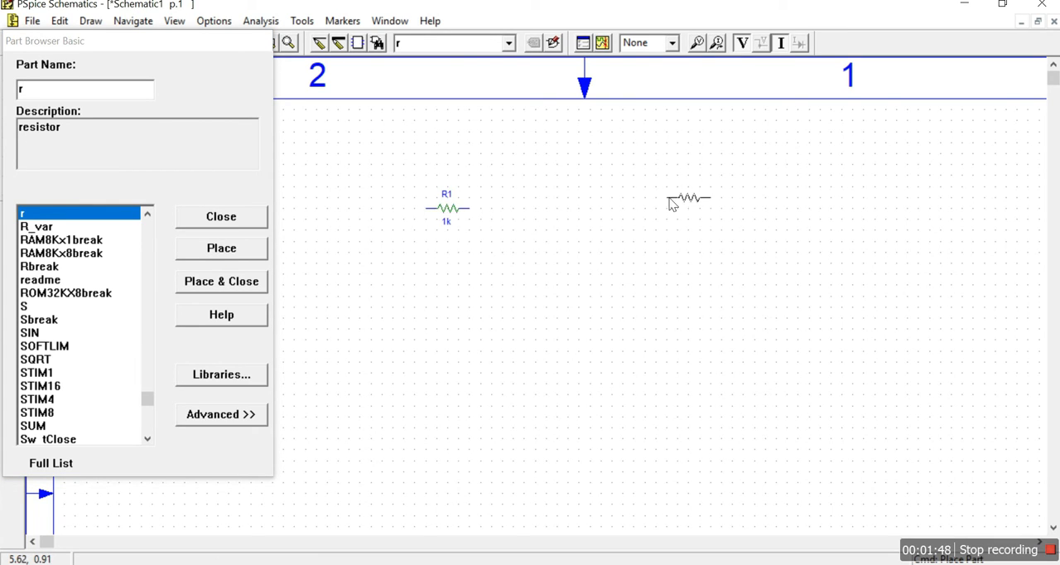
{"action": "left_click", "coordinate": [691, 214]}
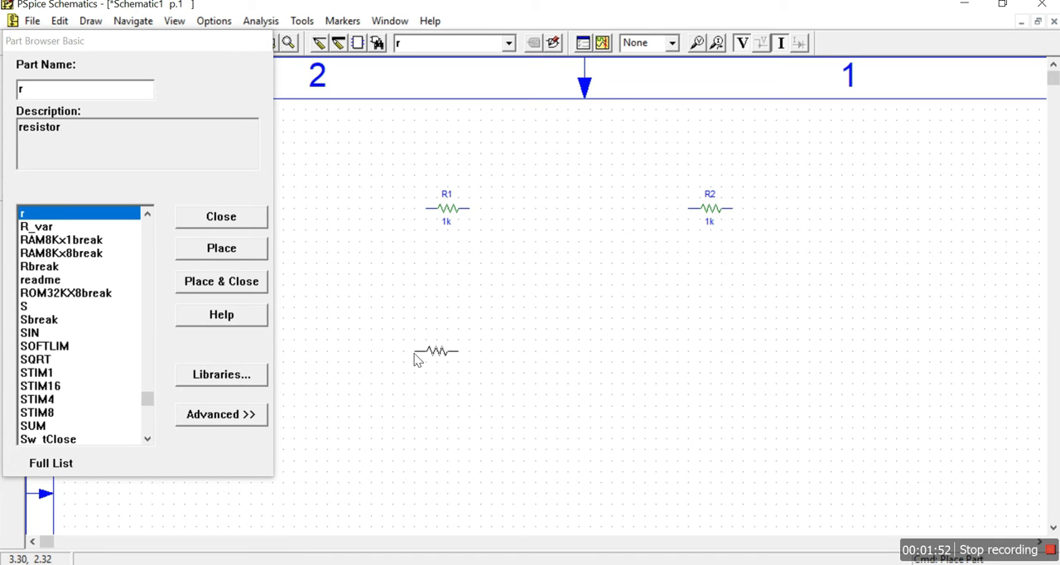
{"action": "left_click", "coordinate": [424, 358]}
{"action": "left_click", "coordinate": [692, 353]}
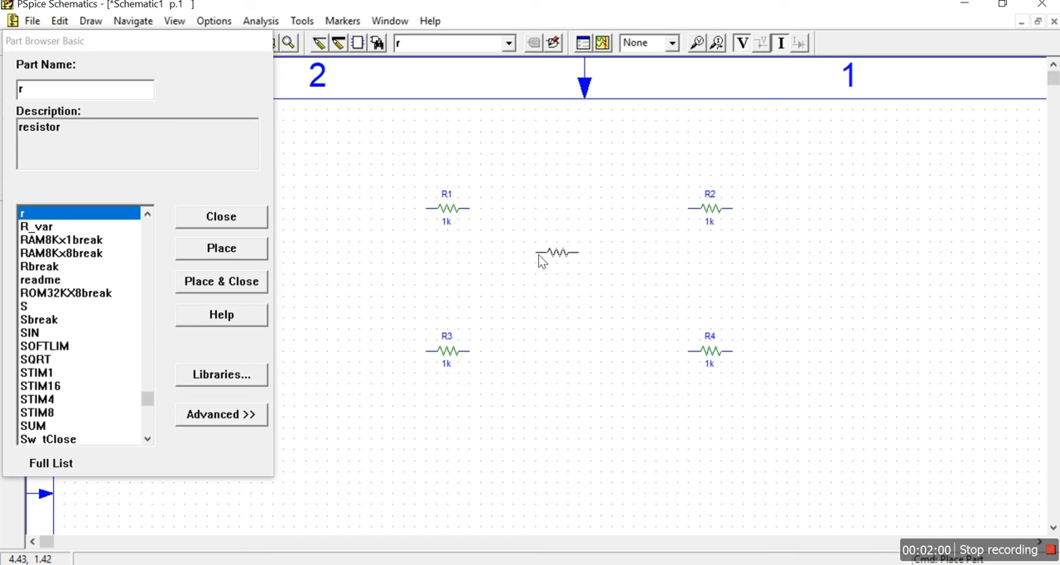
- Rotate a fifth resistor to vertical and place it centrally between the upper and lower resistor pairs, ending placement
{"action": "key", "text": "ctrl+r"}
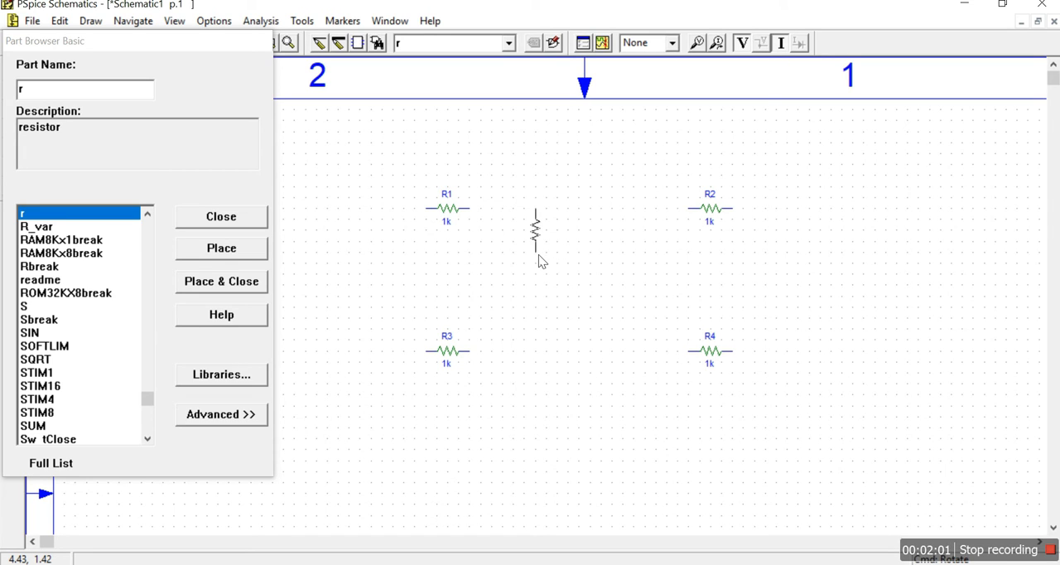
{"action": "left_click", "coordinate": [565, 296]}
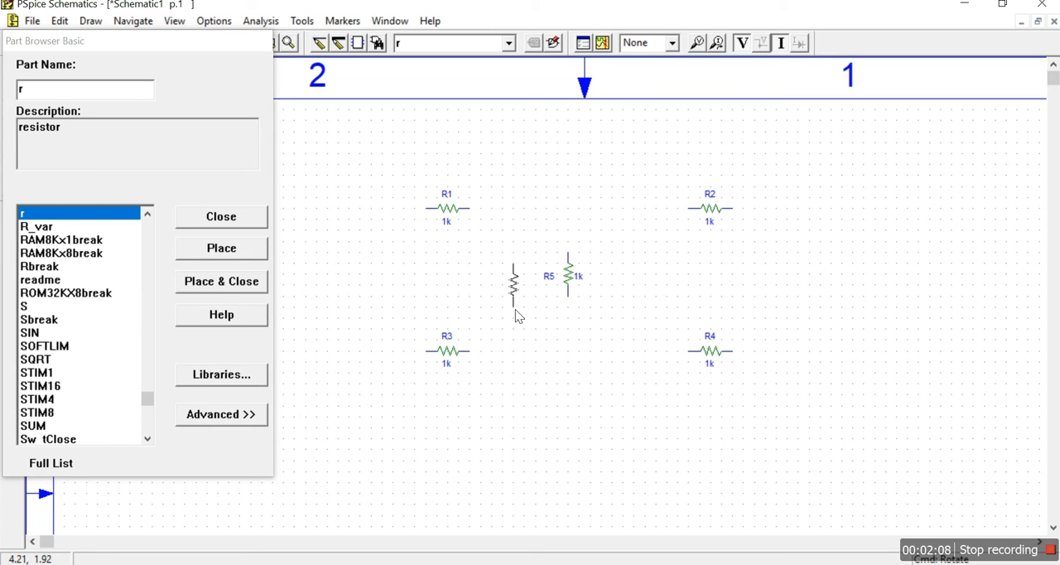
{"action": "right_click", "coordinate": [515, 311]}
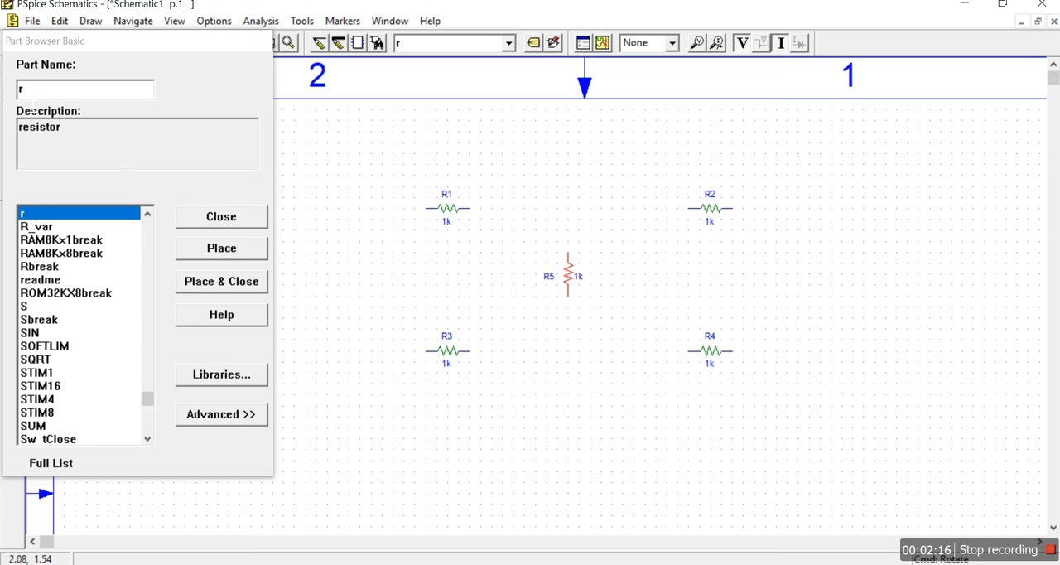
- Place one VDC voltage source, rotated to horizontal, centred below the resistors, and close the part browser
{"action": "left_click", "coordinate": [22, 89]}
{"action": "key", "text": "BackSpace"}
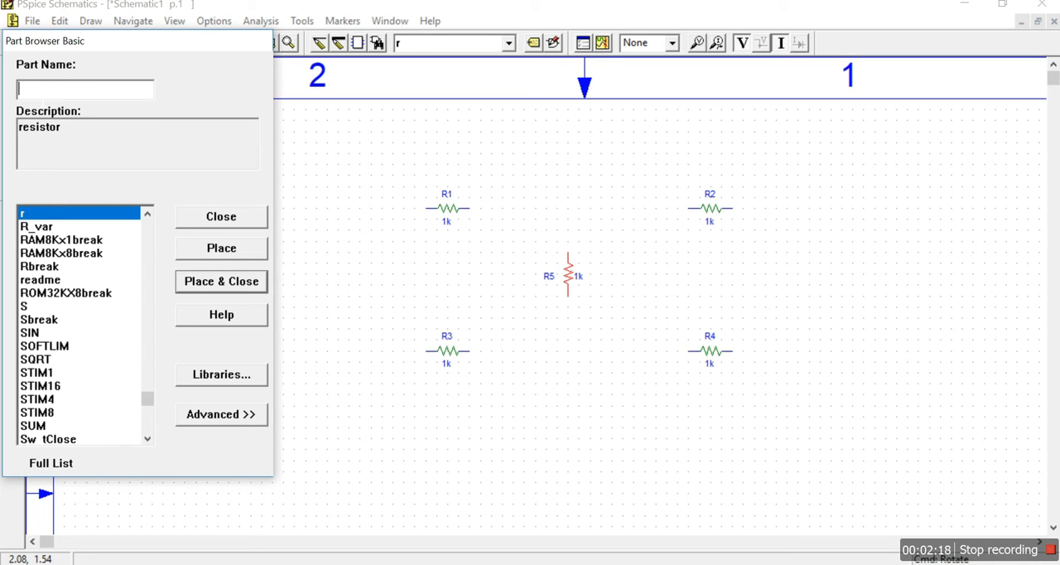
{"action": "type", "text": "vdc"}
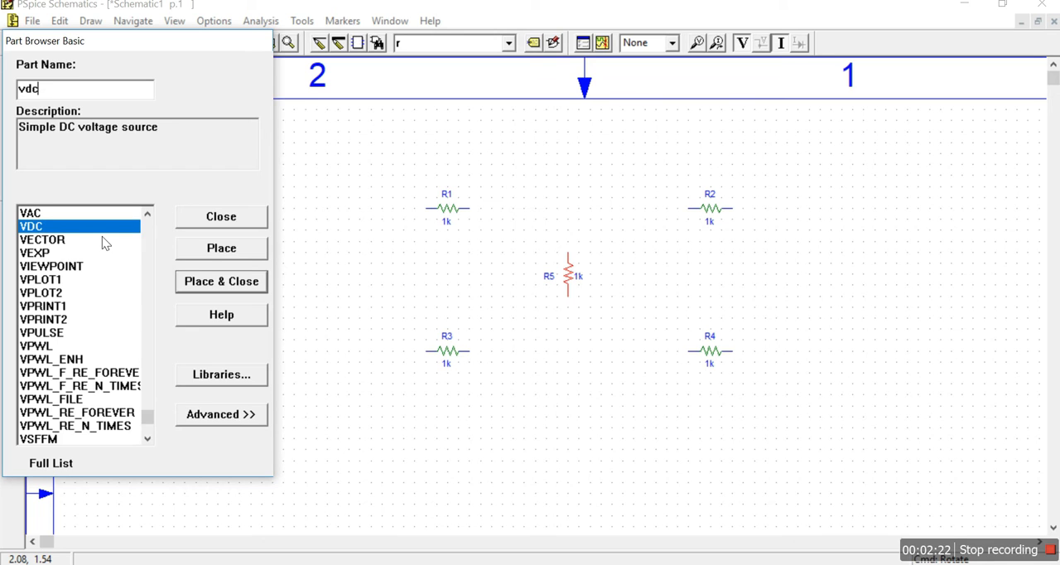
{"action": "left_click", "coordinate": [217, 248]}
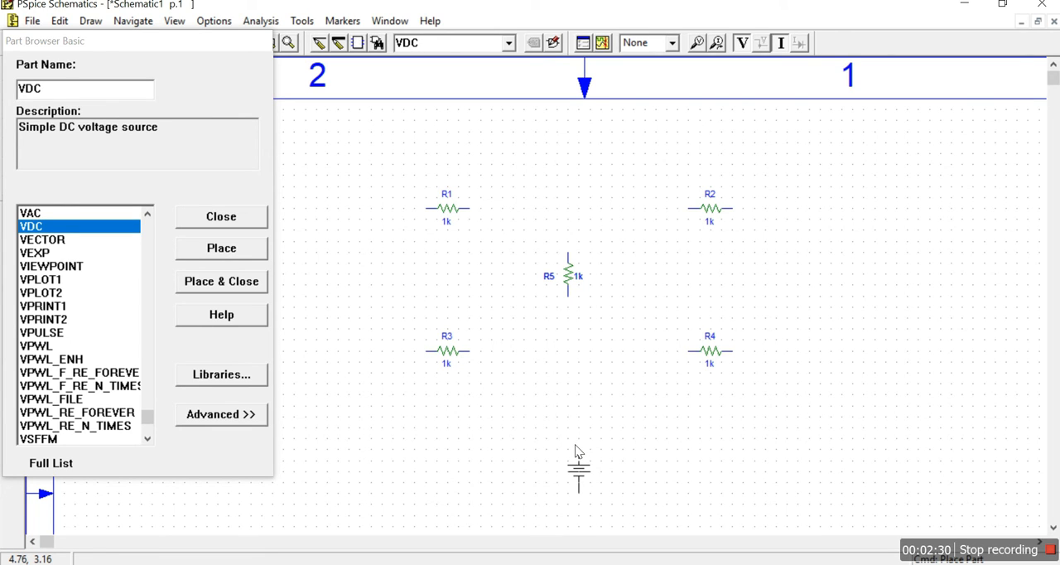
{"action": "key", "text": "ctrl+r"}
{"action": "left_click", "coordinate": [544, 461]}
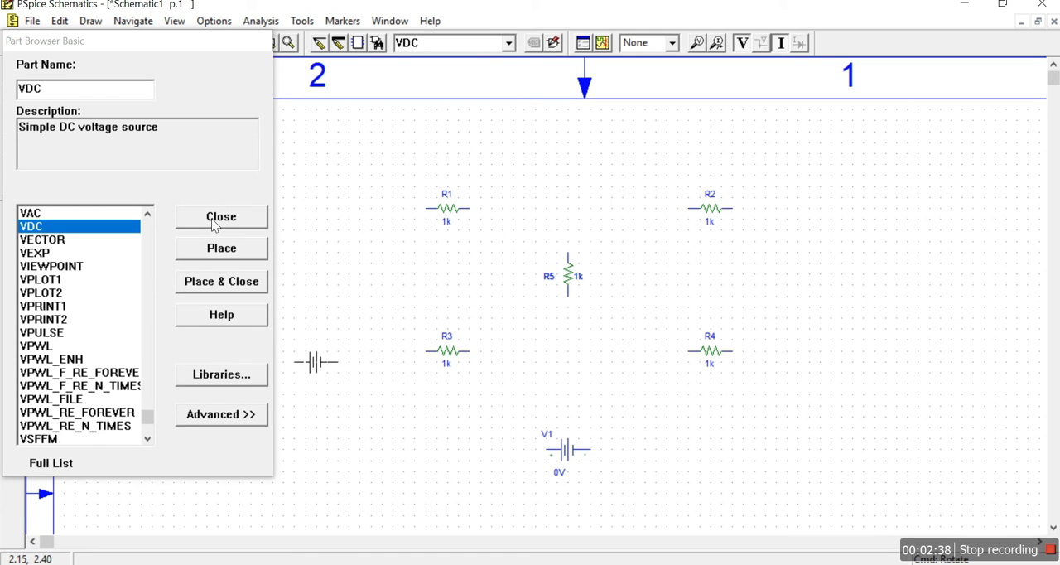
{"action": "right_click", "coordinate": [351, 243]}
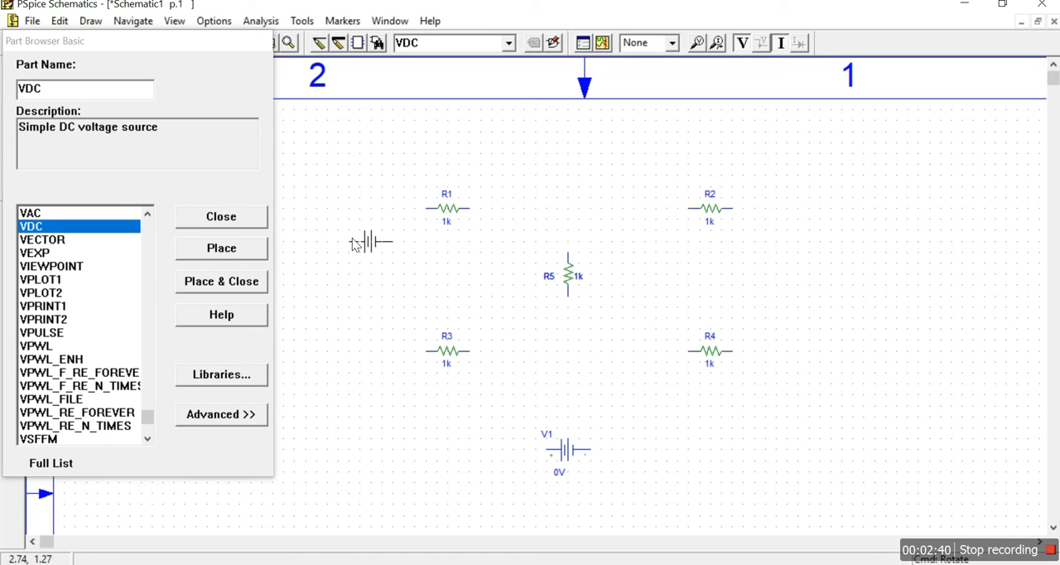
{"action": "left_click", "coordinate": [251, 219]}
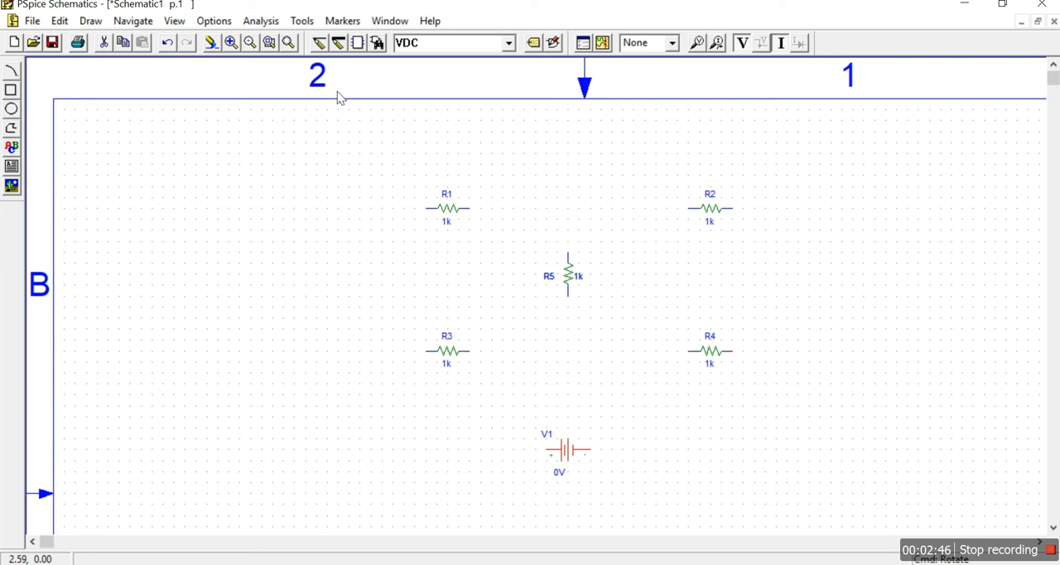
- Draw a wire joining the facing terminals of R1 and R2
{"action": "left_click", "coordinate": [320, 47]}
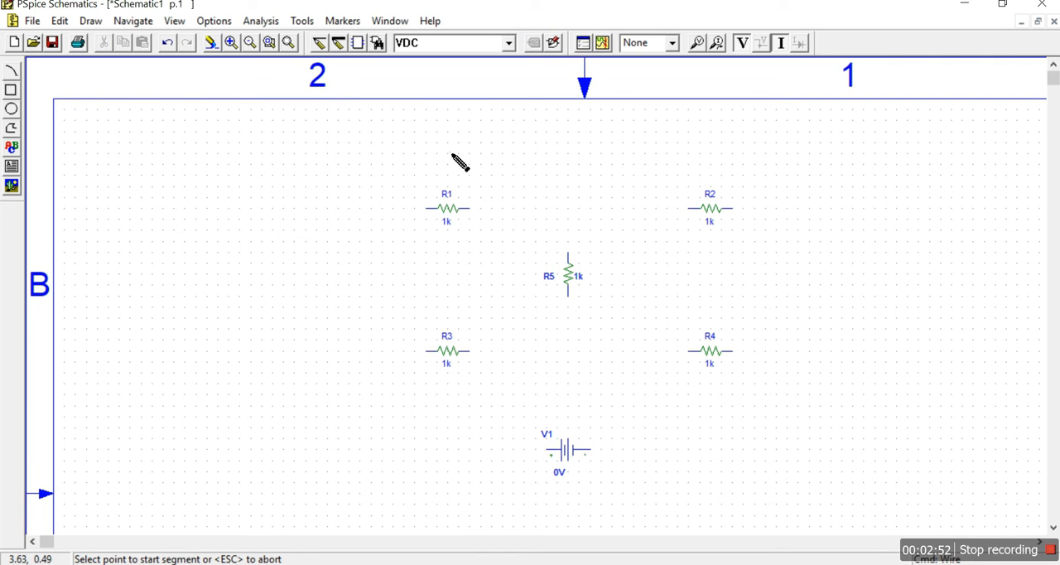
{"action": "left_click", "coordinate": [472, 210]}
{"action": "left_click", "coordinate": [694, 208]}
{"action": "key", "text": "Escape"}
{"action": "key", "text": "ctrl+w"}
{"action": "left_click", "coordinate": [471, 210]}
{"action": "left_click", "coordinate": [690, 208]}
- Wire the outer ends of R2 to R4 and R1 to R3, and join the facing ends of R3 and R4
{"action": "left_click", "coordinate": [733, 209]}
{"action": "left_click", "coordinate": [733, 351]}
{"action": "left_click", "coordinate": [426, 209]}
{"action": "left_click", "coordinate": [427, 351]}
{"action": "left_click", "coordinate": [468, 352]}
{"action": "left_click", "coordinate": [689, 351]}
- Wire the two ends of R5 to the R1–R2 wire above and the R3–R4 wire below
{"action": "left_click", "coordinate": [568, 253]}
{"action": "left_click", "coordinate": [568, 209]}
{"action": "left_click", "coordinate": [568, 296]}
{"action": "left_click", "coordinate": [568, 351]}
- Wire the terminals of V1 to the outer junctions beside R3 and R4 to close the lower loop
{"action": "left_click", "coordinate": [360, 351]}
{"action": "left_click", "coordinate": [544, 449]}
{"action": "left_click", "coordinate": [589, 449]}
{"action": "left_click", "coordinate": [798, 352]}
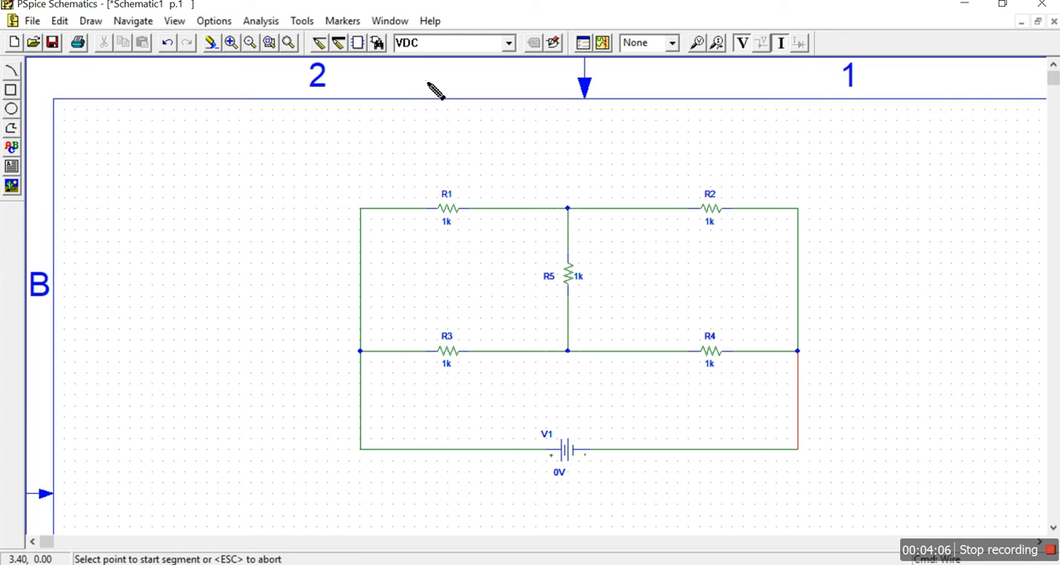
- Place a GND_EARTH ground at the lower-right corner of the circuit, then end placement and close the part browser
{"action": "left_click", "coordinate": [377, 43]}
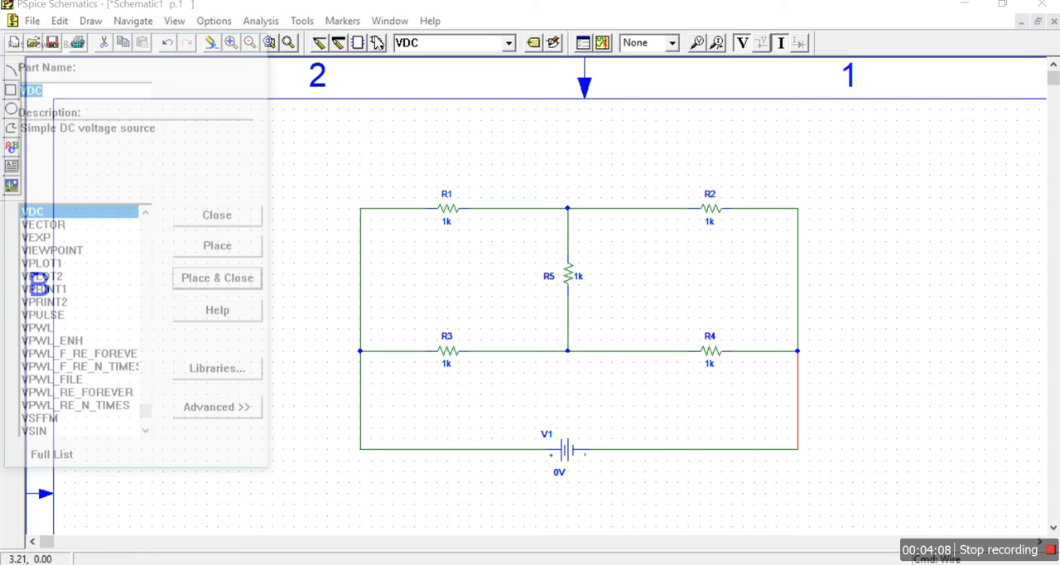
{"action": "type", "text": "gnd"}
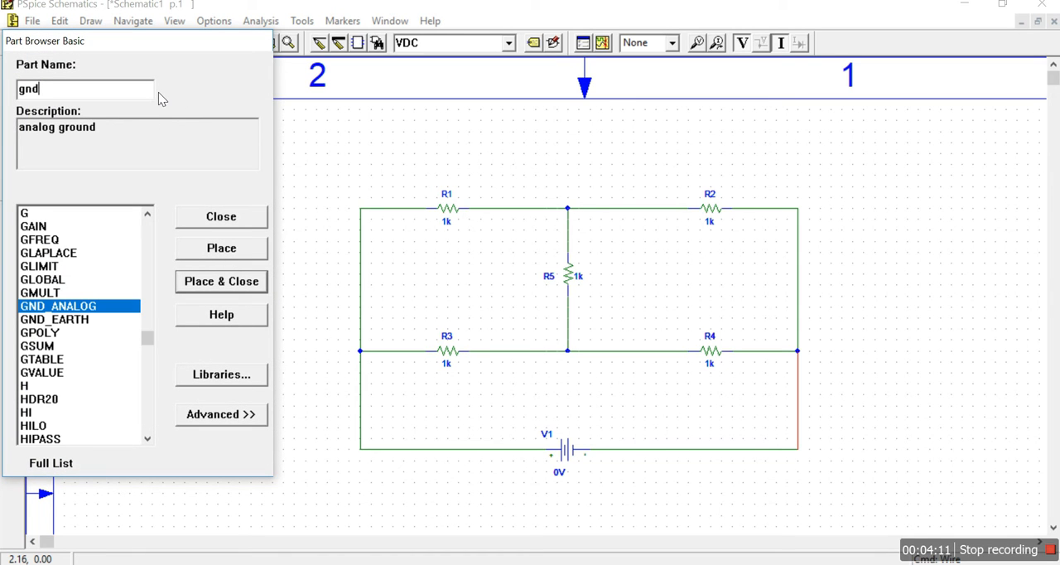
{"action": "left_click", "coordinate": [75, 320]}
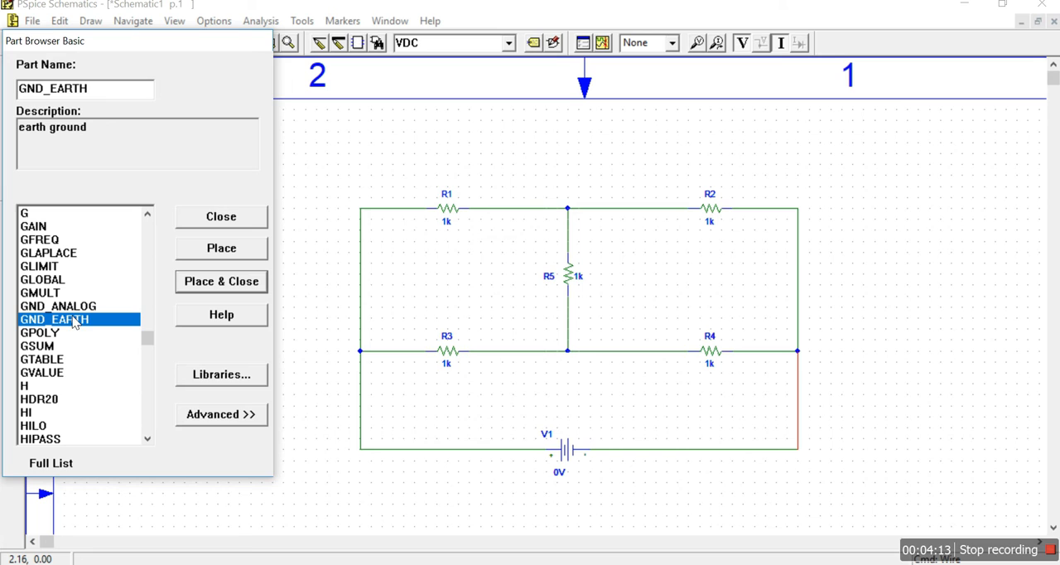
{"action": "left_click", "coordinate": [207, 259]}
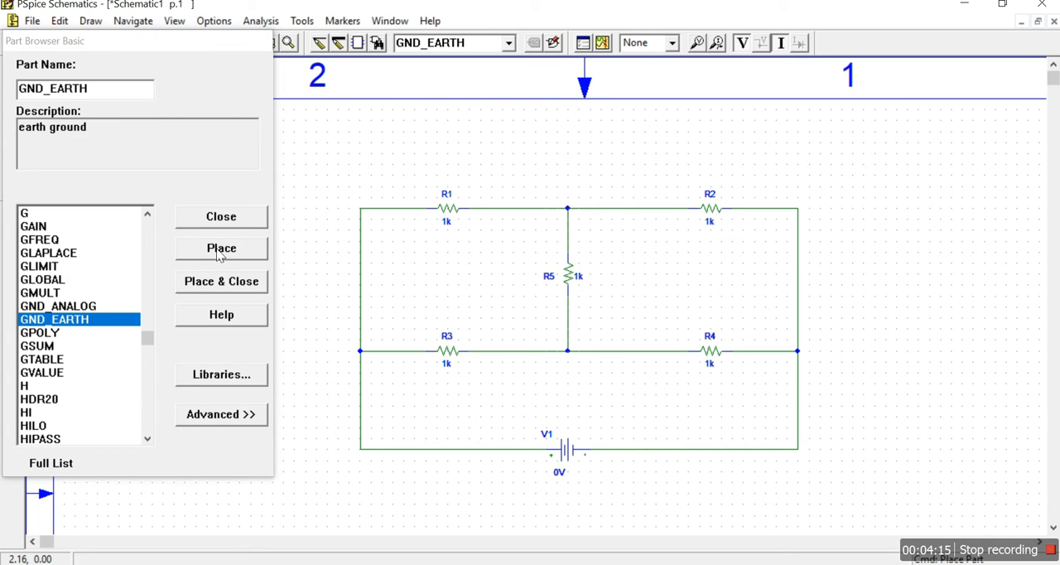
{"action": "left_click", "coordinate": [798, 454]}
{"action": "left_click", "coordinate": [245, 217]}
{"action": "right_click", "coordinate": [323, 249]}
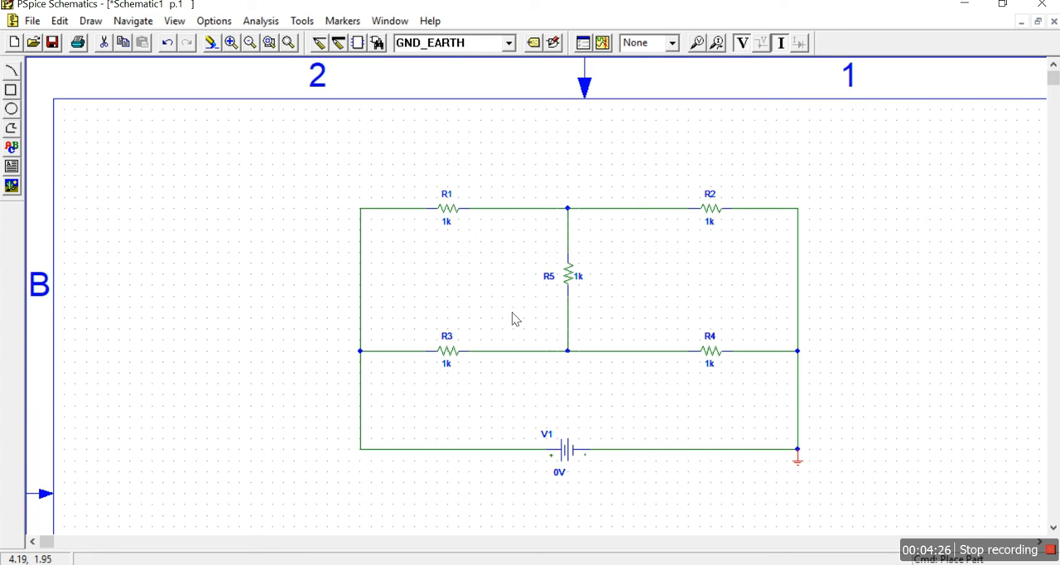
- Set the value of resistor R2 to 2k
{"action": "double_click", "coordinate": [710, 224]}
{"action": "key", "text": "Left"}
{"action": "key", "text": "BackSpace"}
{"action": "type", "text": "2"}
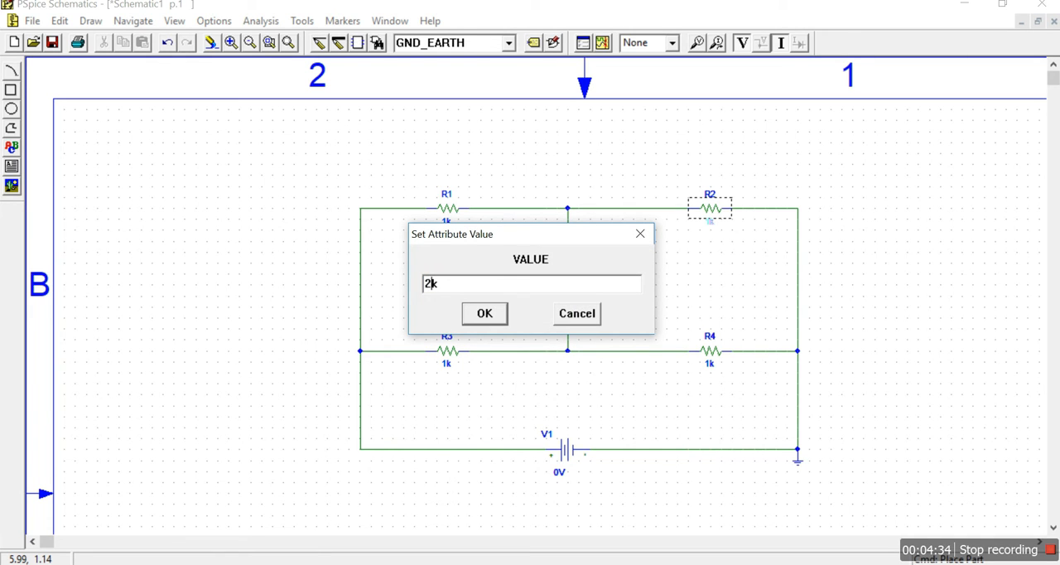
{"action": "left_click", "coordinate": [504, 315]}
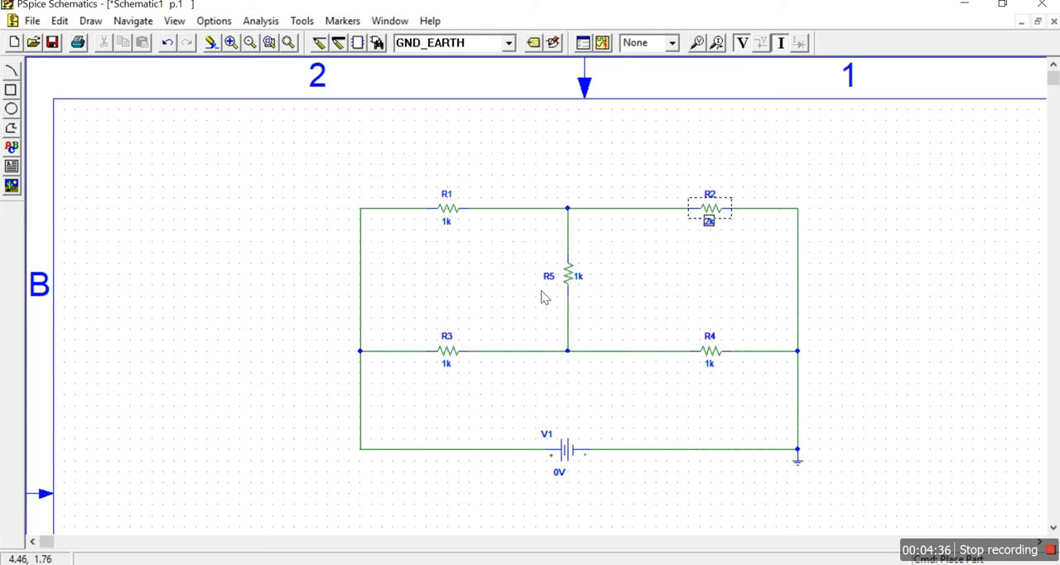
- Set the value of resistor R5 to 3k
{"action": "double_click", "coordinate": [580, 278]}
{"action": "key", "text": "Left"}
{"action": "key", "text": "Delete"}
{"action": "type", "text": "3"}
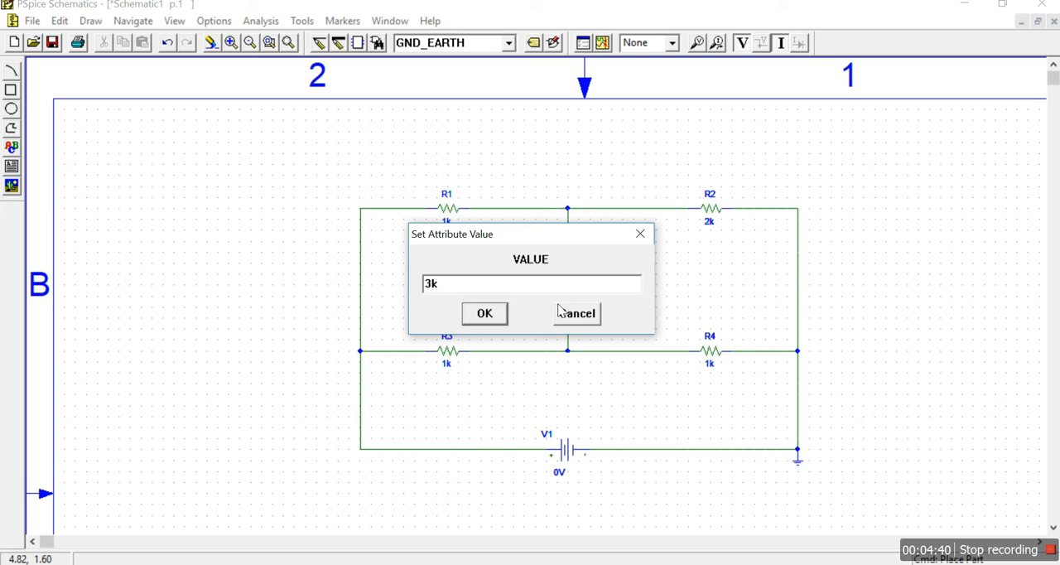
{"action": "left_click", "coordinate": [485, 321]}
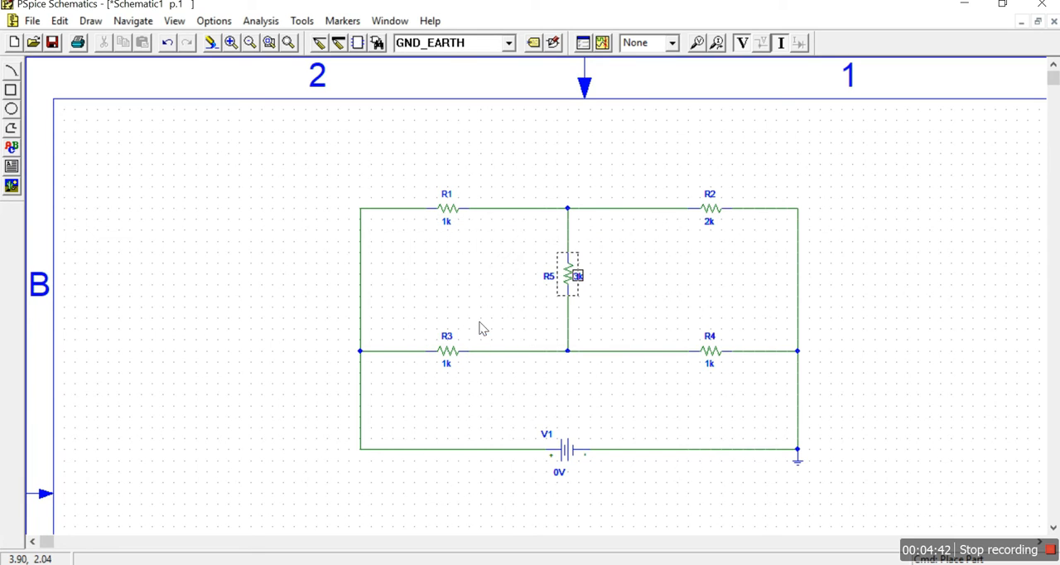
- Set the value of resistor R3 to 4k
{"action": "double_click", "coordinate": [447, 369]}
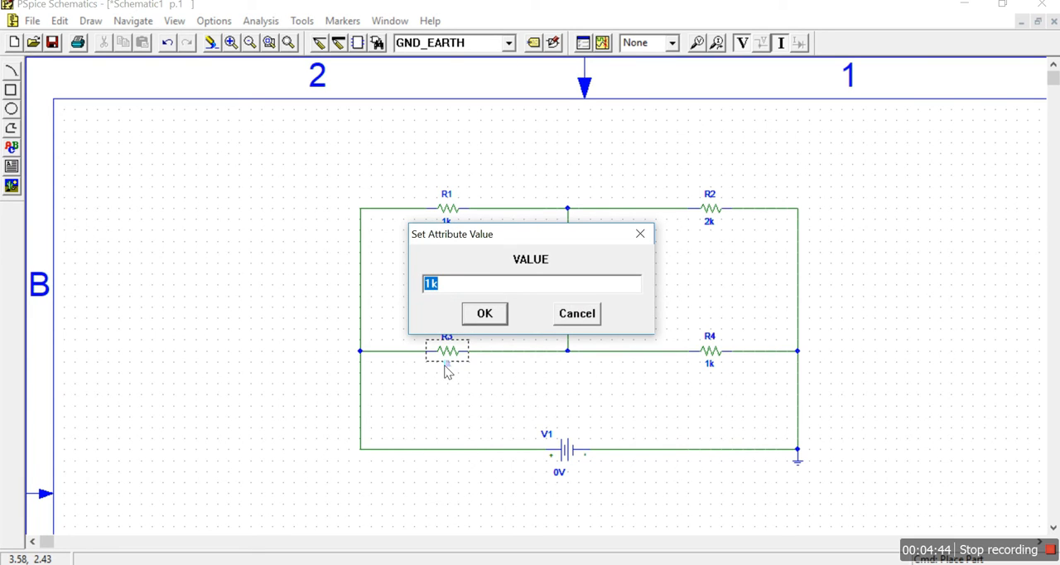
{"action": "key", "text": "Left"}
{"action": "key", "text": "Delete"}
{"action": "type", "text": "4"}
{"action": "left_click", "coordinate": [485, 314]}
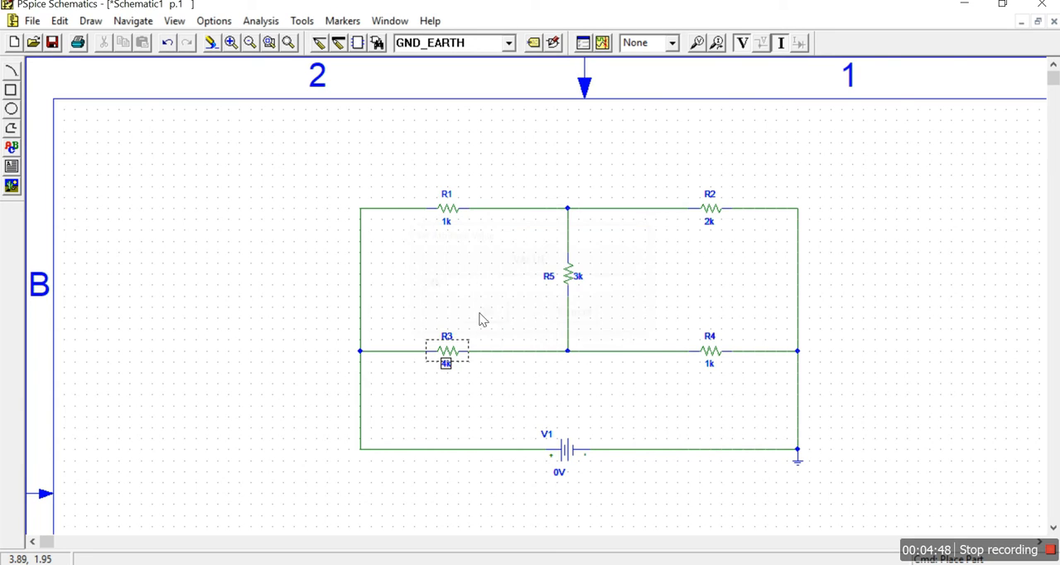
- Set the value of resistor R4 to 4k
{"action": "left_click", "coordinate": [710, 365]}
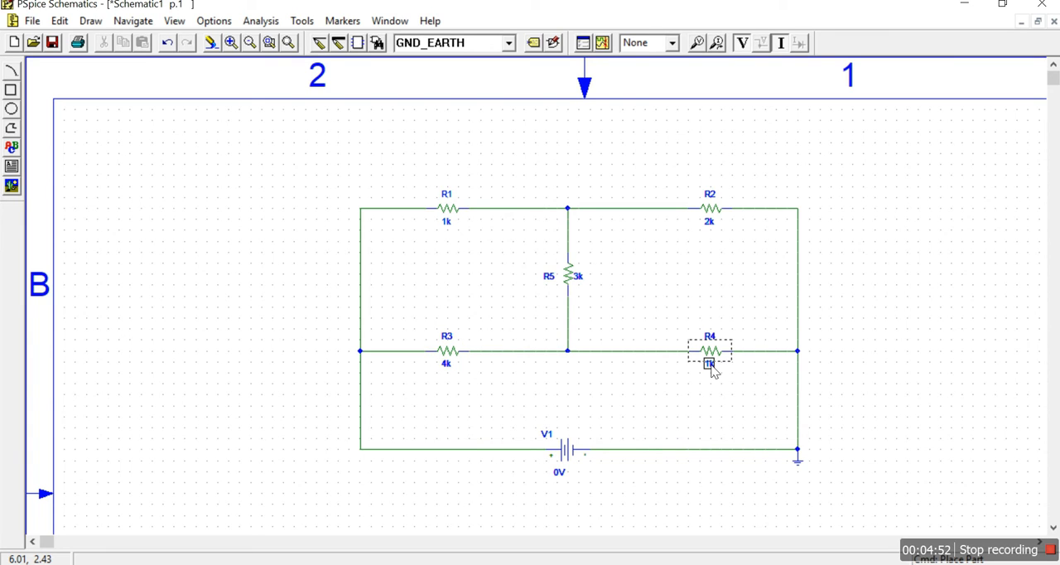
{"action": "double_click", "coordinate": [711, 364]}
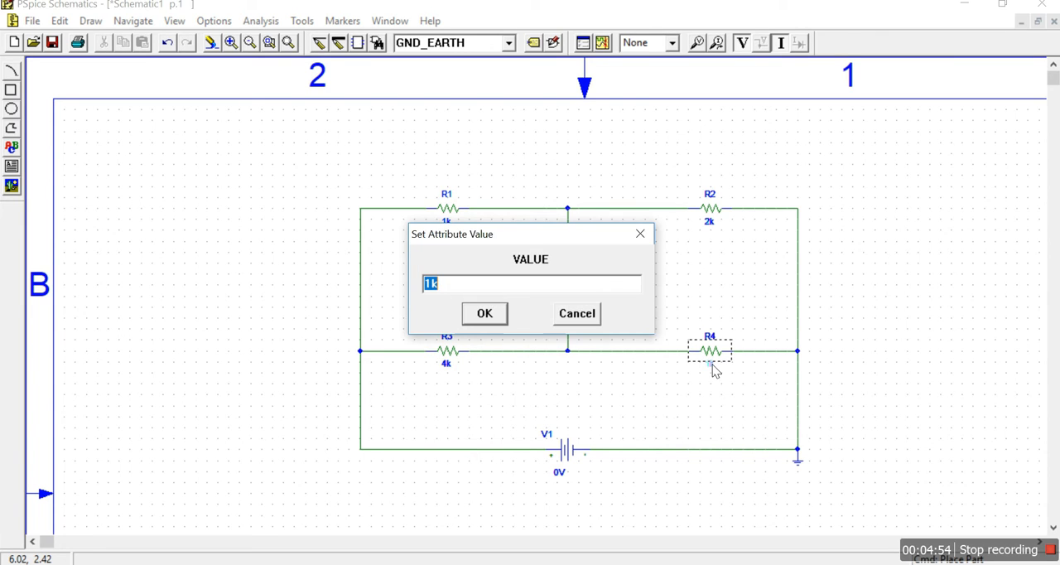
{"action": "key", "text": "Left"}
{"action": "key", "text": "BackSpace"}
{"action": "type", "text": "4"}
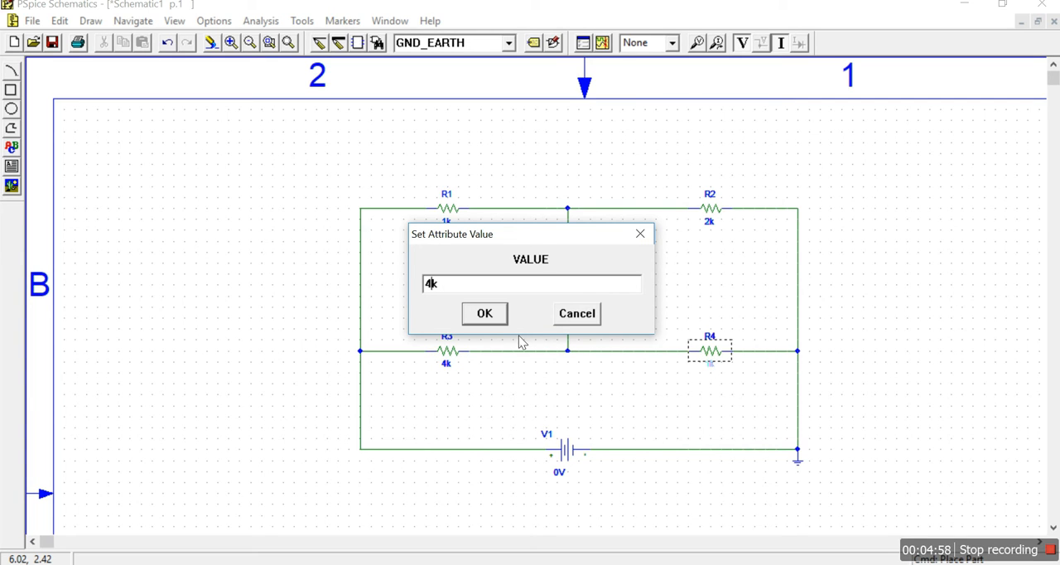
{"action": "left_click", "coordinate": [499, 318]}
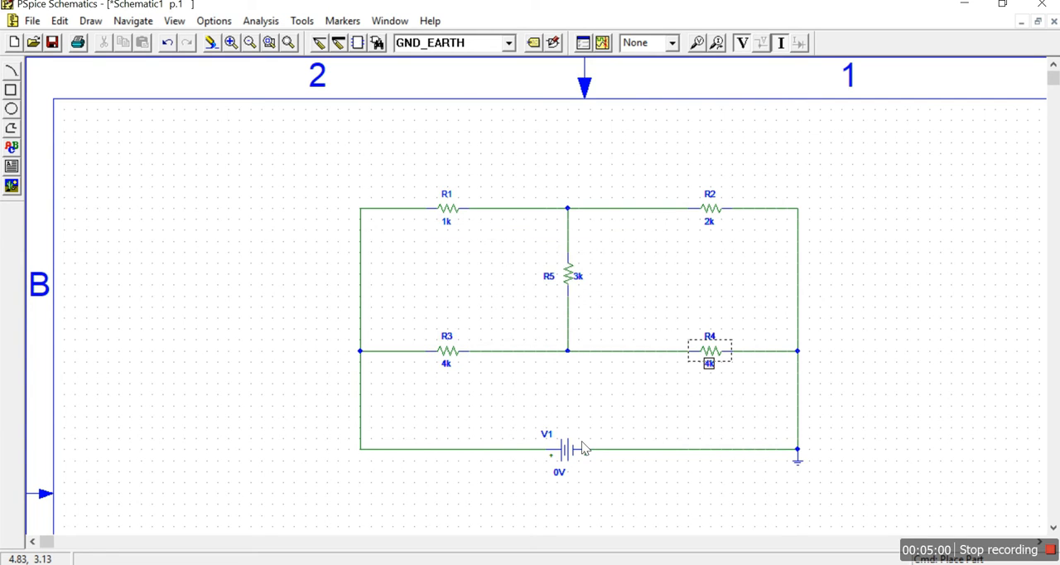
- Set the DC value of voltage source V1 to 10V and deselect it
{"action": "double_click", "coordinate": [560, 472]}
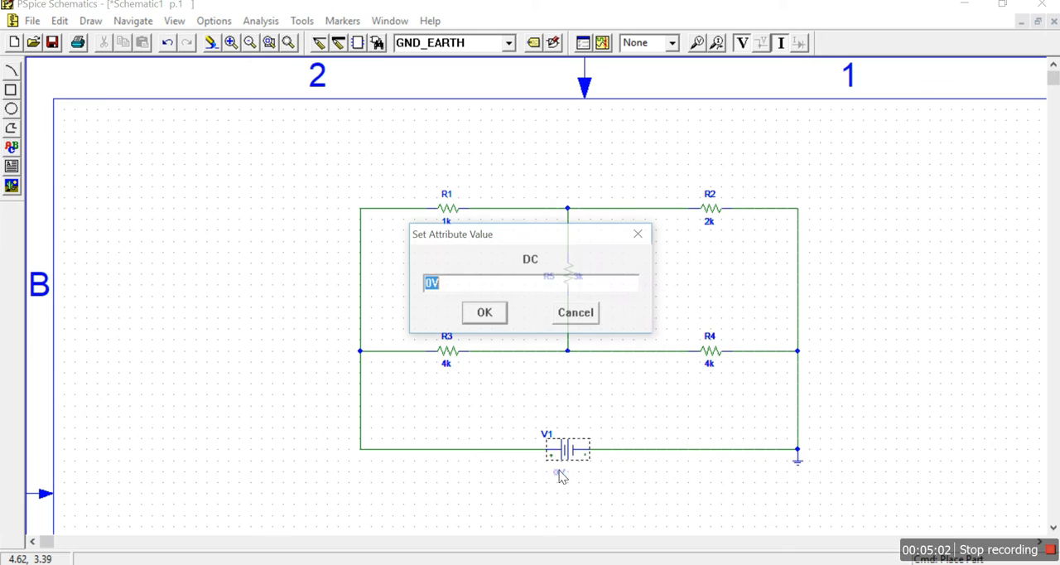
{"action": "type", "text": "1"}
{"action": "left_click", "coordinate": [486, 317]}
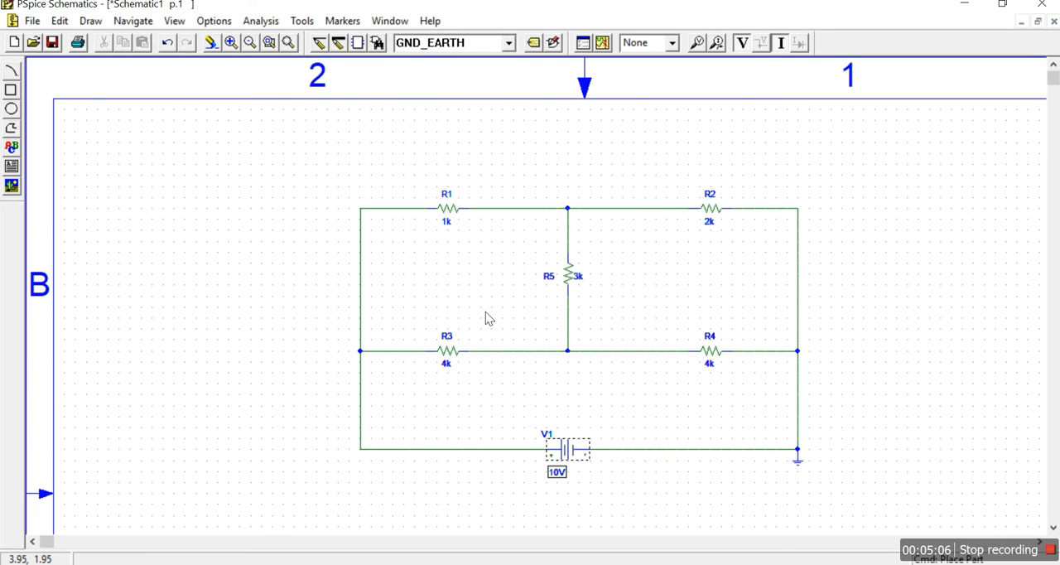
{"action": "left_click", "coordinate": [679, 495]}
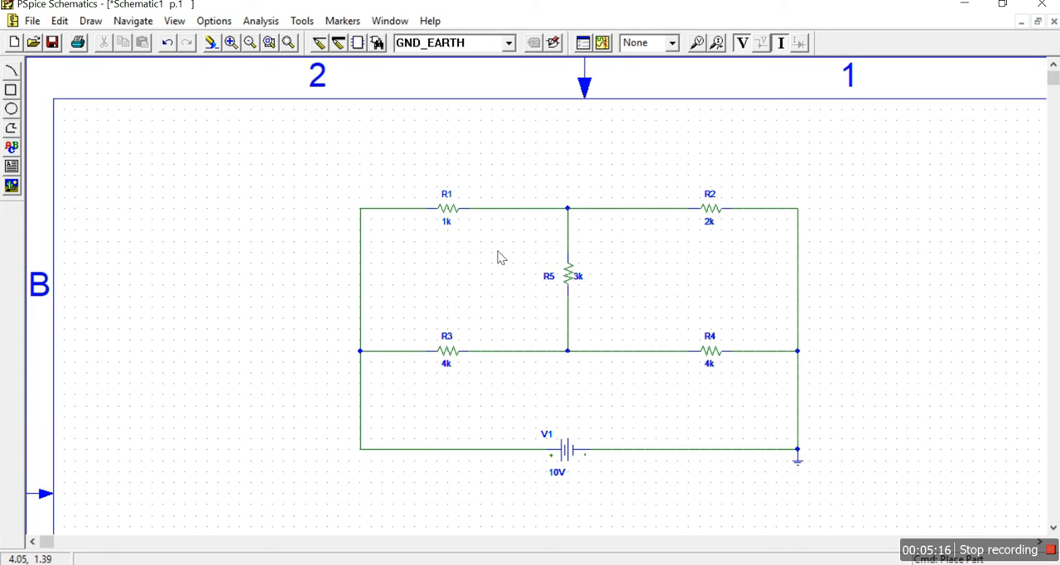
- Move the whole circuit towards the upper-left corner of the schematic sheet and clear the selection
{"action": "left_click_drag", "start_coordinate": [351, 184], "coordinate": [862, 494]}
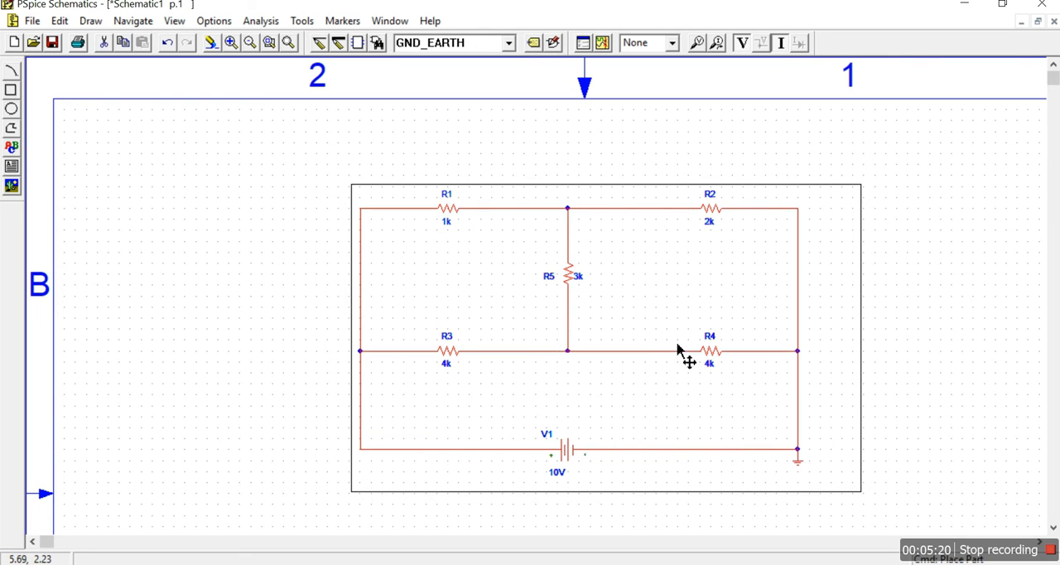
{"action": "left_click_drag", "start_coordinate": [632, 350], "coordinate": [488, 300]}
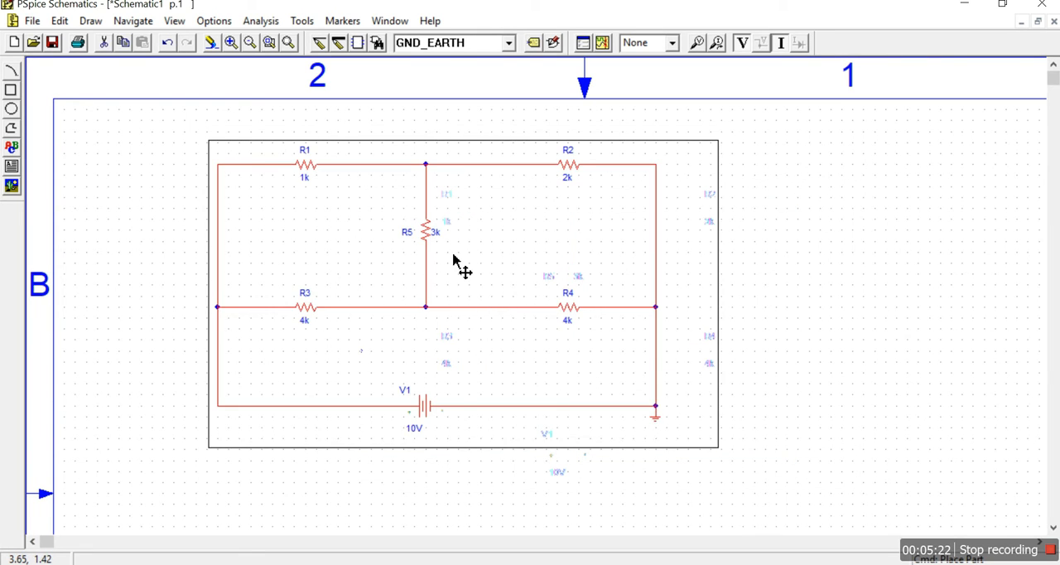
{"action": "left_click", "coordinate": [231, 46]}
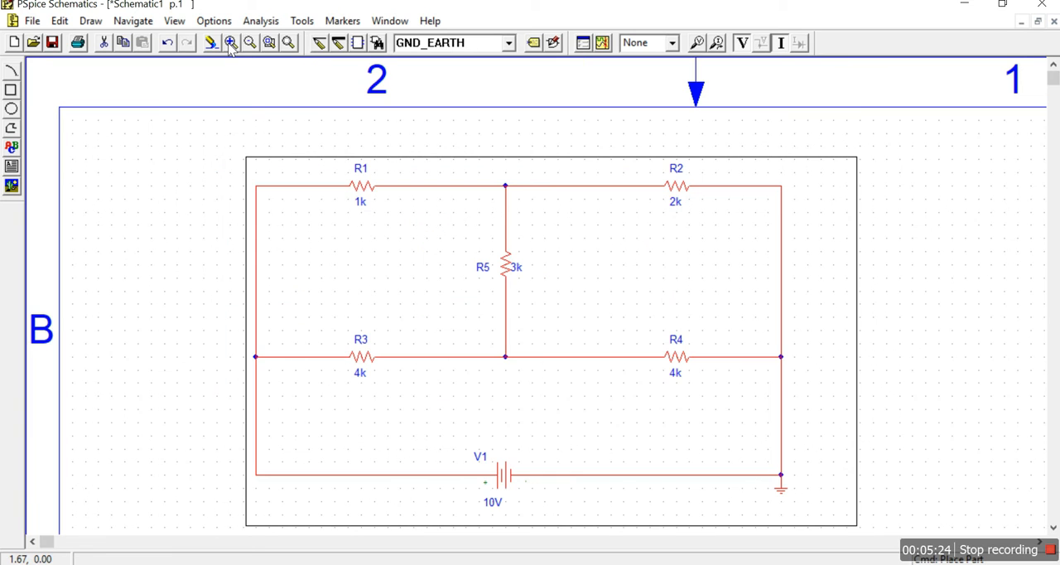
{"action": "left_click", "coordinate": [231, 43]}
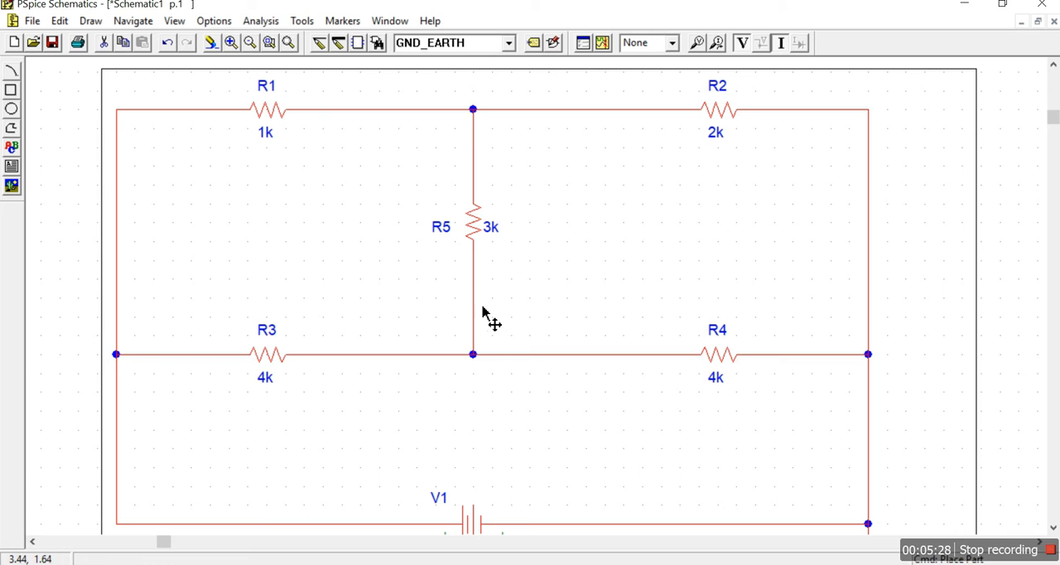
{"action": "left_click", "coordinate": [250, 43]}
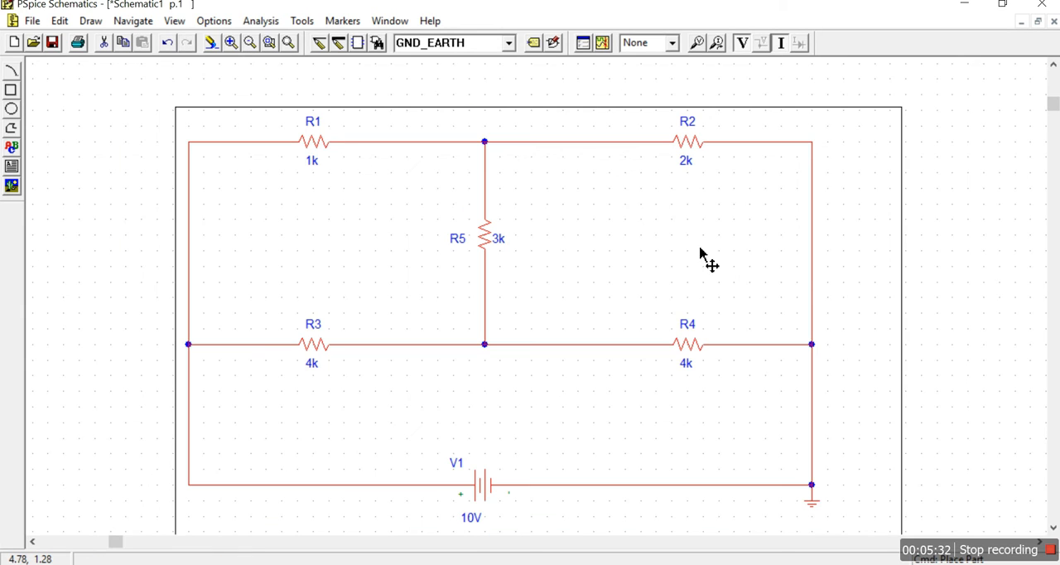
{"action": "left_click", "coordinate": [957, 283]}
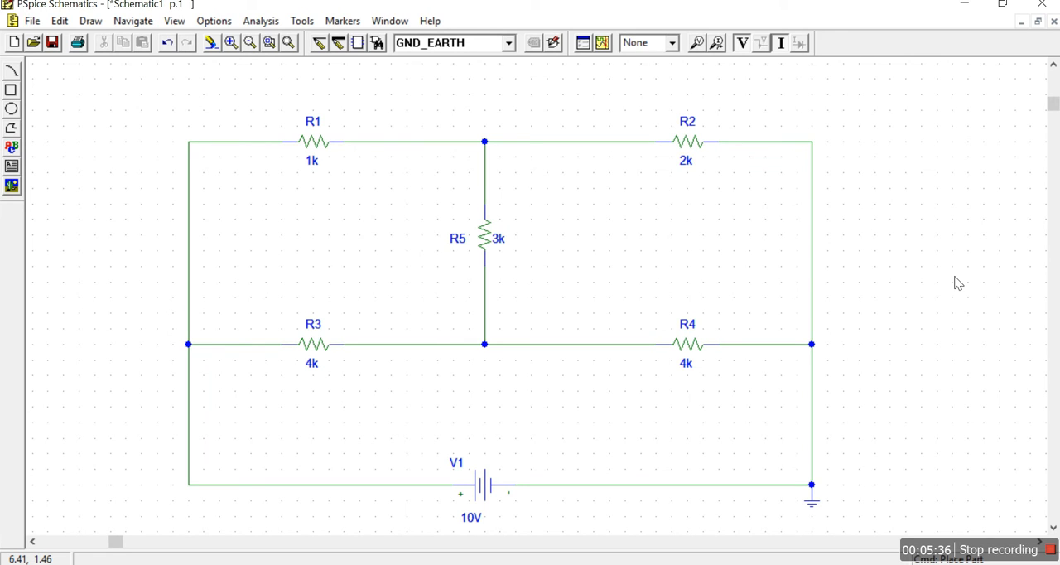
- Simulate the circuit, saving the schematic as lab7 in the CS-I-Lab folder
{"action": "left_click", "coordinate": [604, 44]}
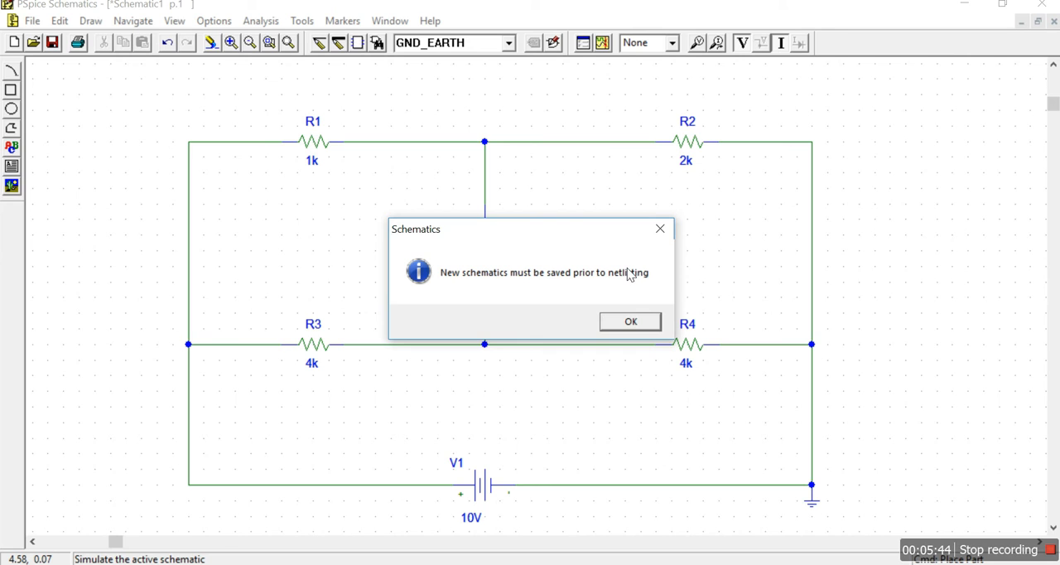
{"action": "left_click", "coordinate": [627, 327]}
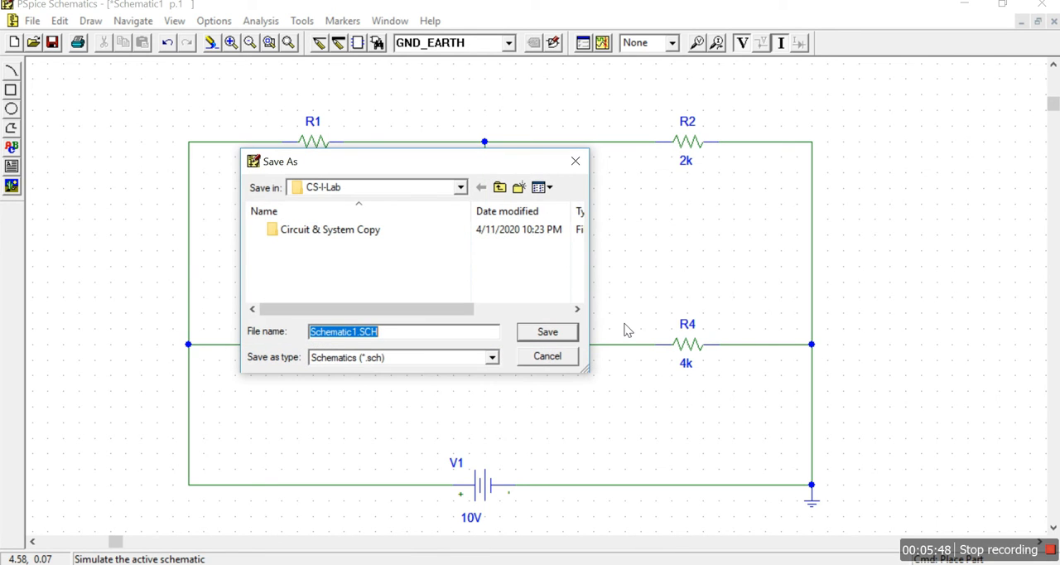
{"action": "type", "text": "lab"}
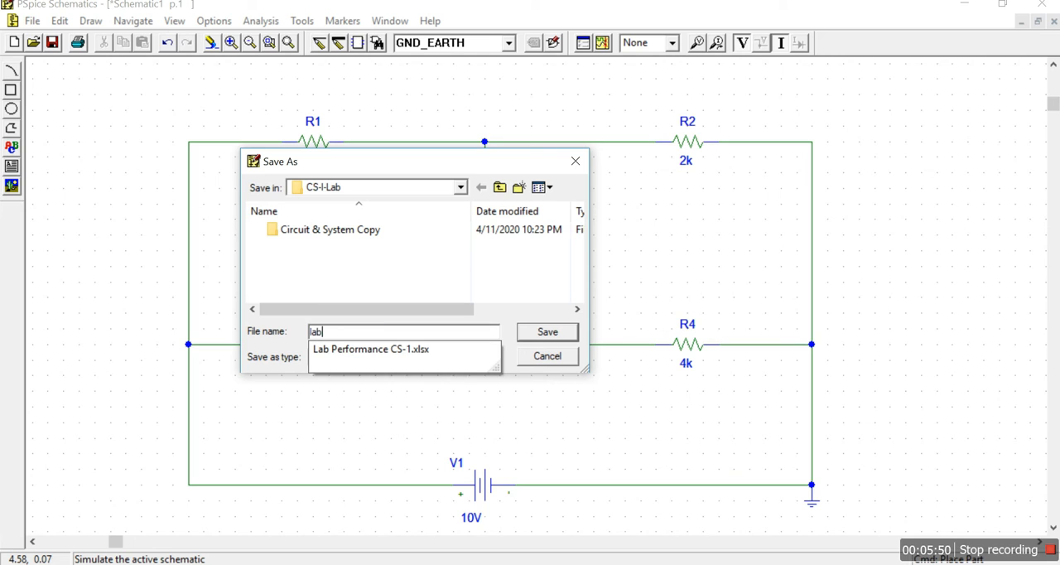
{"action": "type", "text": "7"}
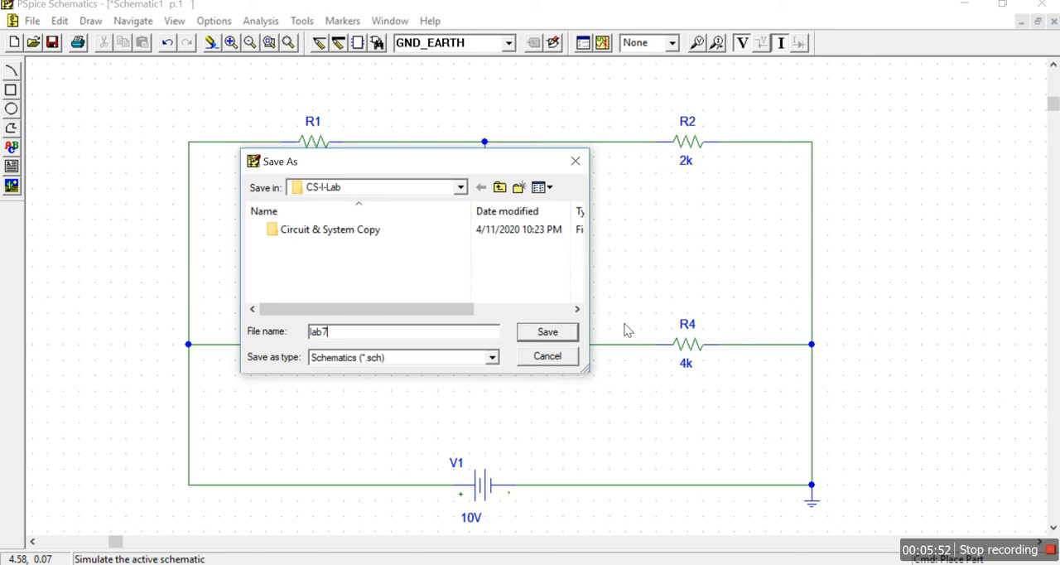
{"action": "left_click", "coordinate": [547, 332]}
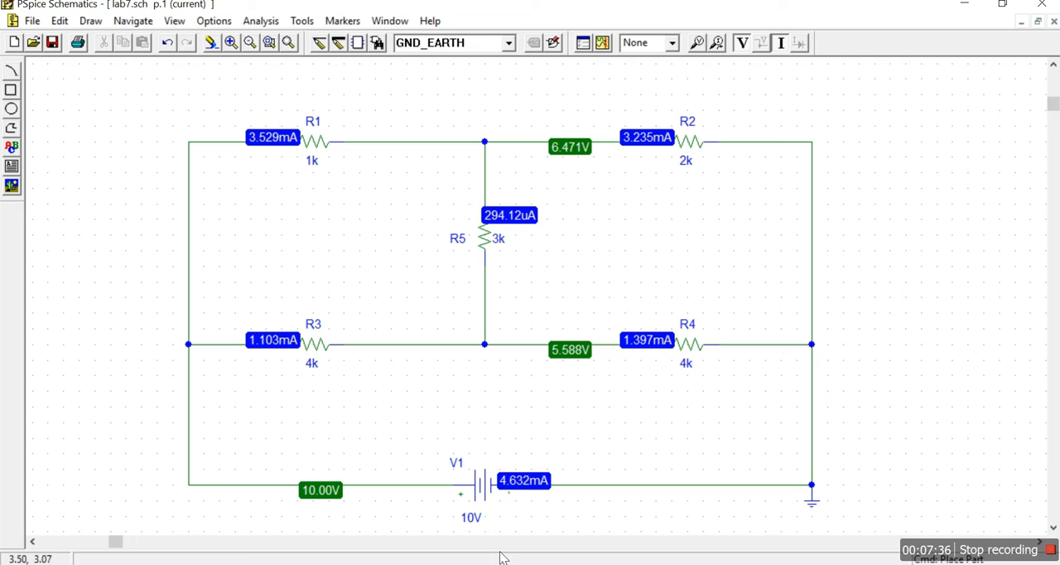
- Switch to Calculator, try entering R3's current as 1.103, and clear the calculation
{"action": "left_click", "coordinate": [527, 564]}
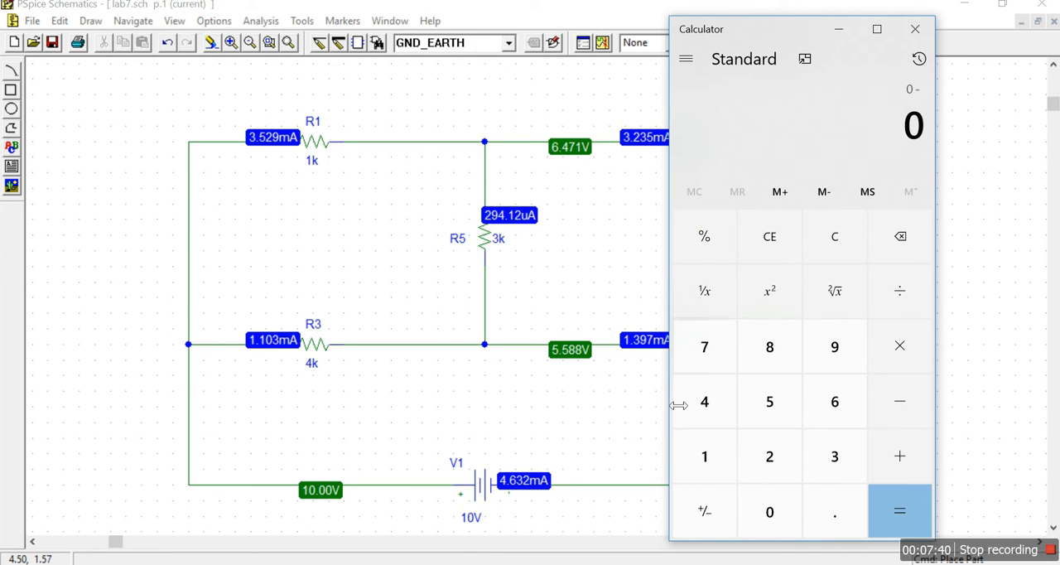
{"action": "left_click", "coordinate": [708, 440]}
{"action": "type", "text": ".1"}
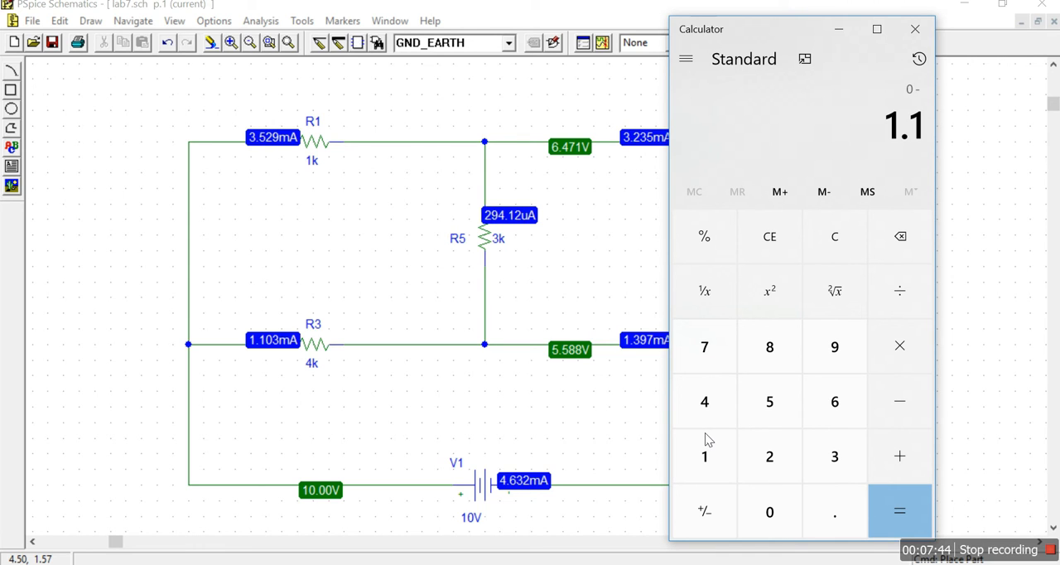
{"action": "type", "text": "03"}
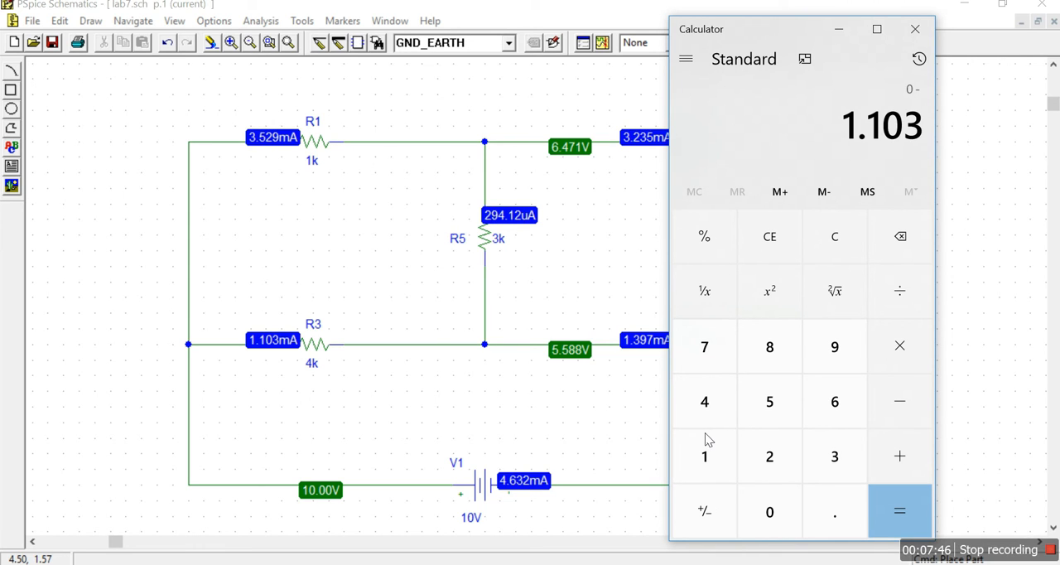
{"action": "key", "text": "plus"}
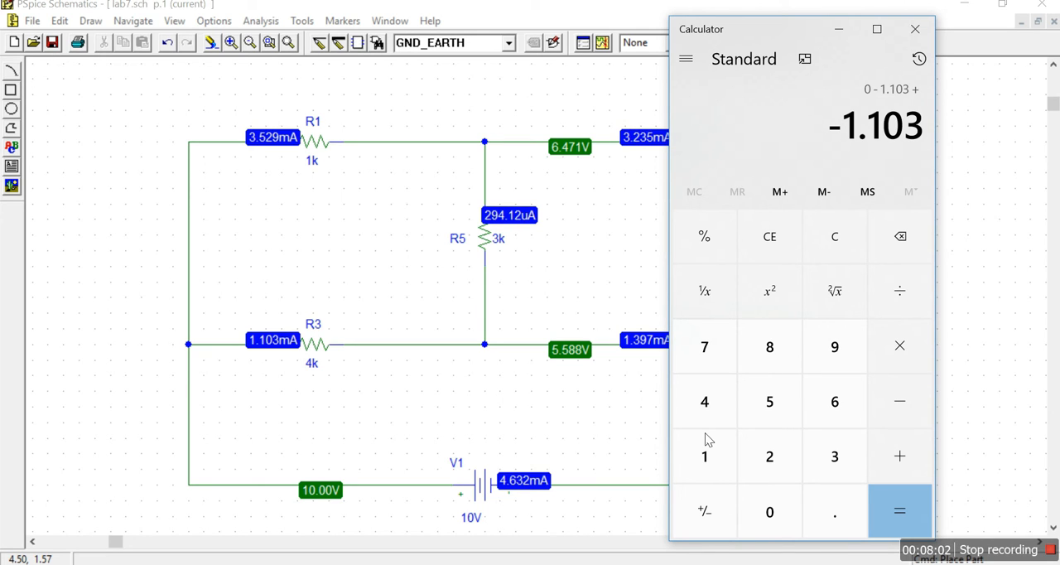
{"action": "key", "text": "Escape"}
- Add the R3 and R5 currents as 1.103 + 0.29412 to check R4's current, and minimize Calculator
{"action": "type", "text": "1"}
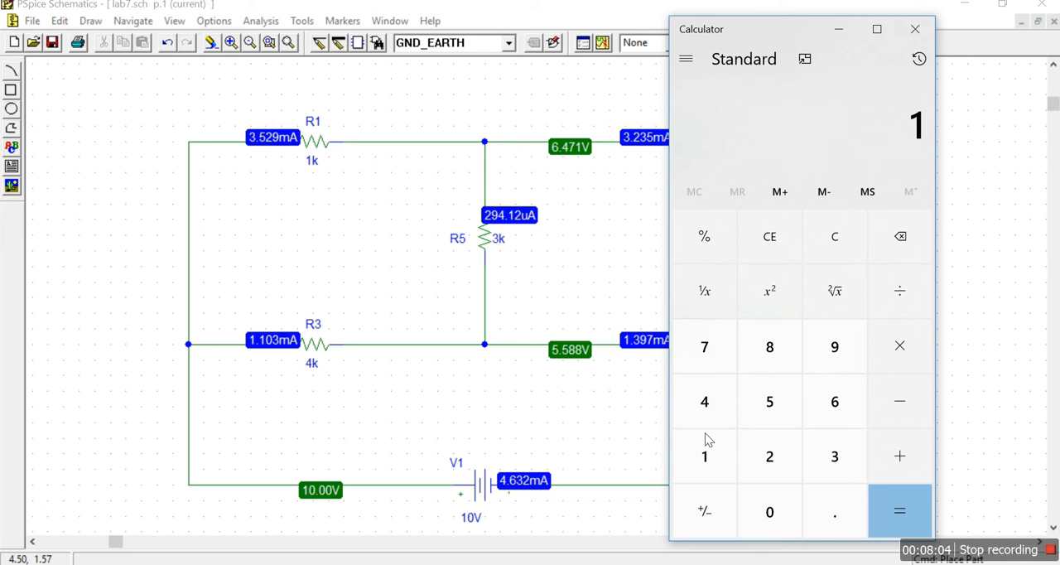
{"action": "type", "text": ".103+"}
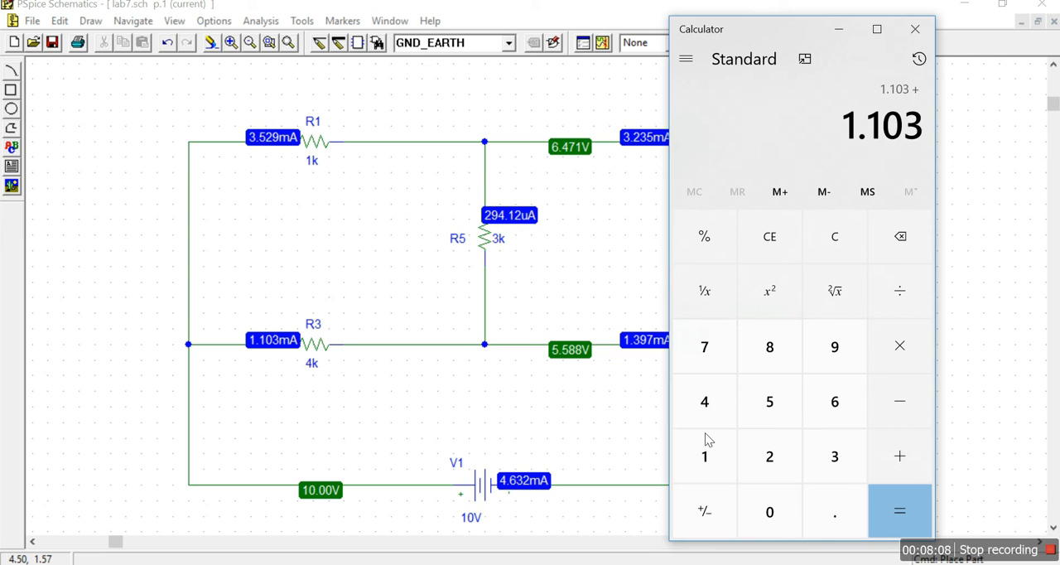
{"action": "type", "text": "0."}
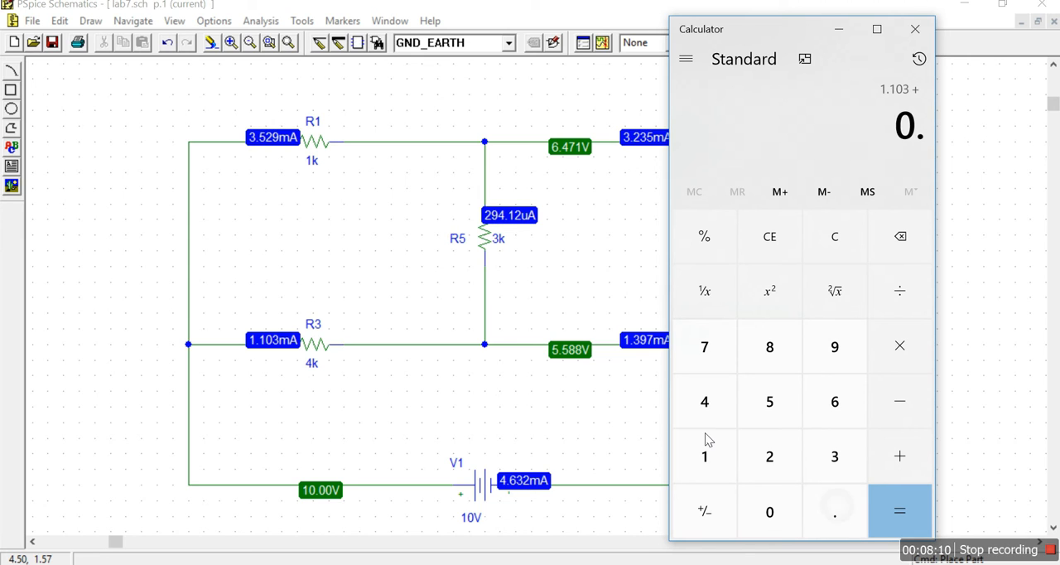
{"action": "type", "text": "2"}
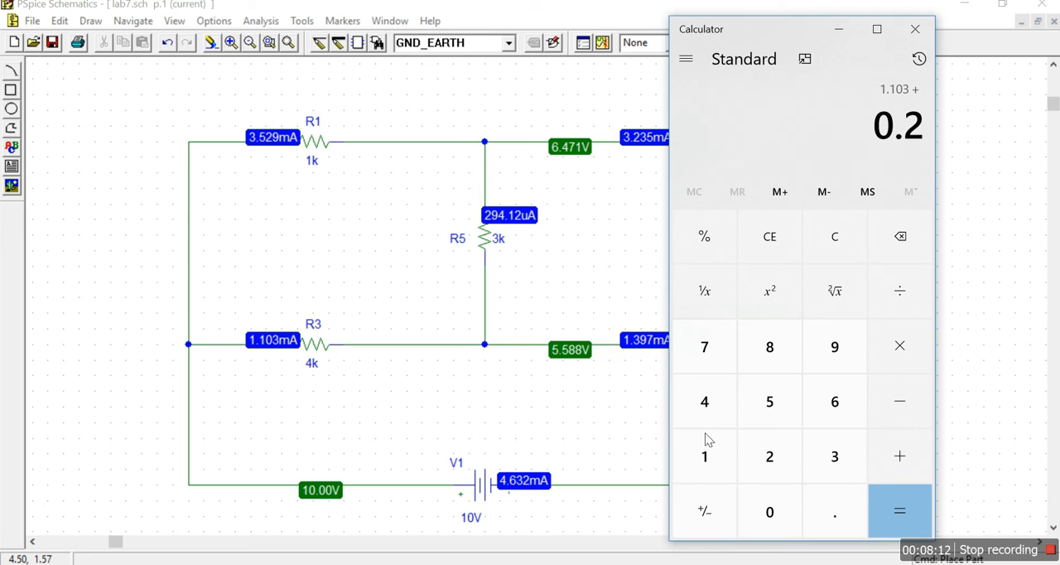
{"action": "type", "text": "94"}
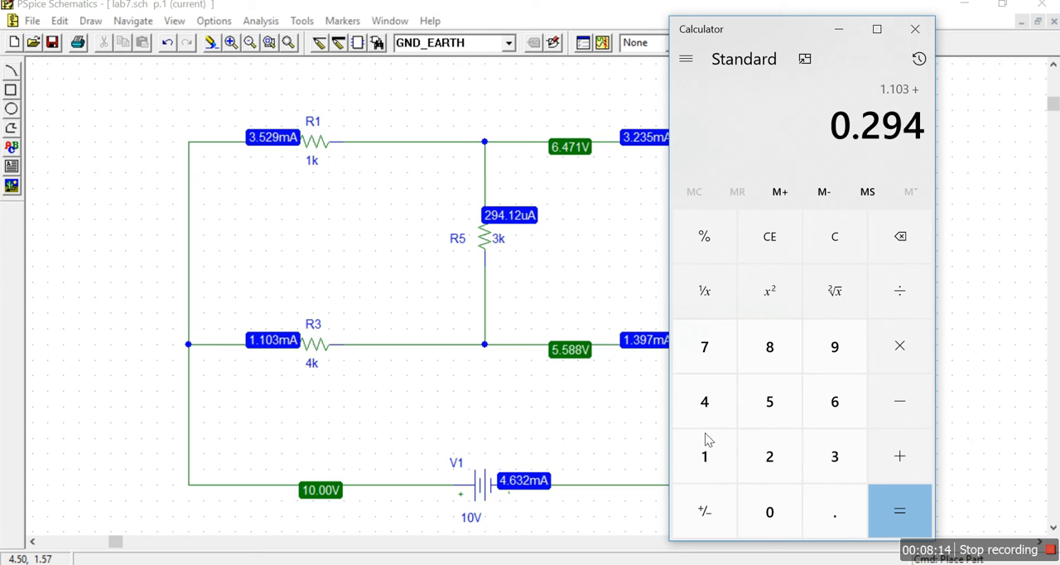
{"action": "type", "text": "1"}
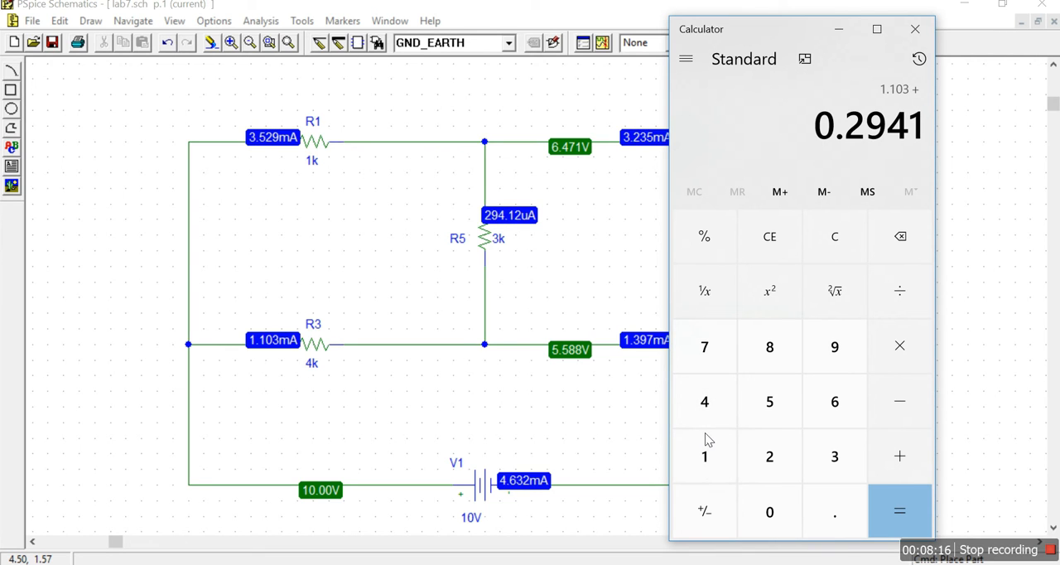
{"action": "type", "text": "2"}
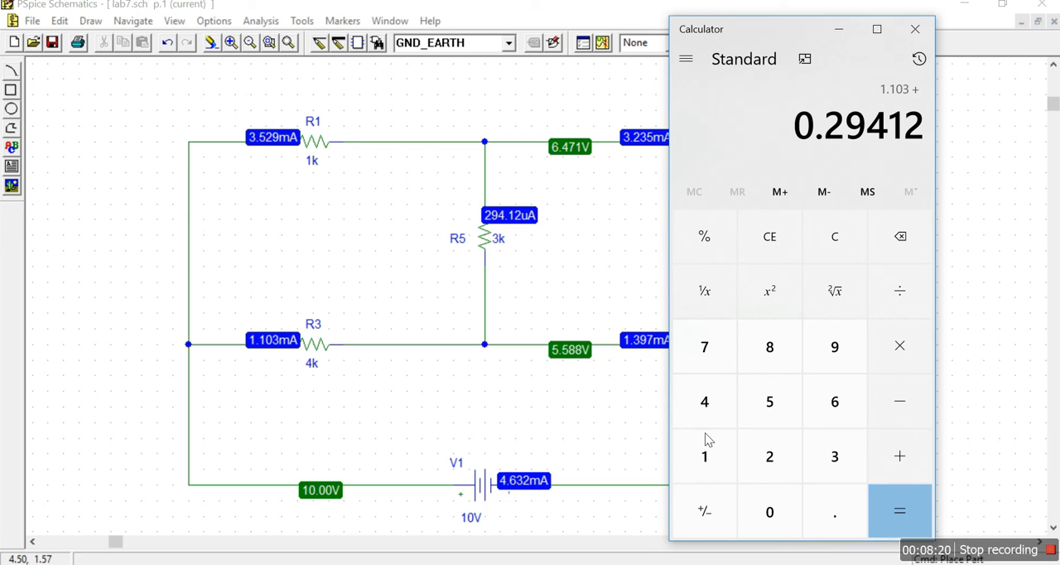
{"action": "key", "text": "Return"}
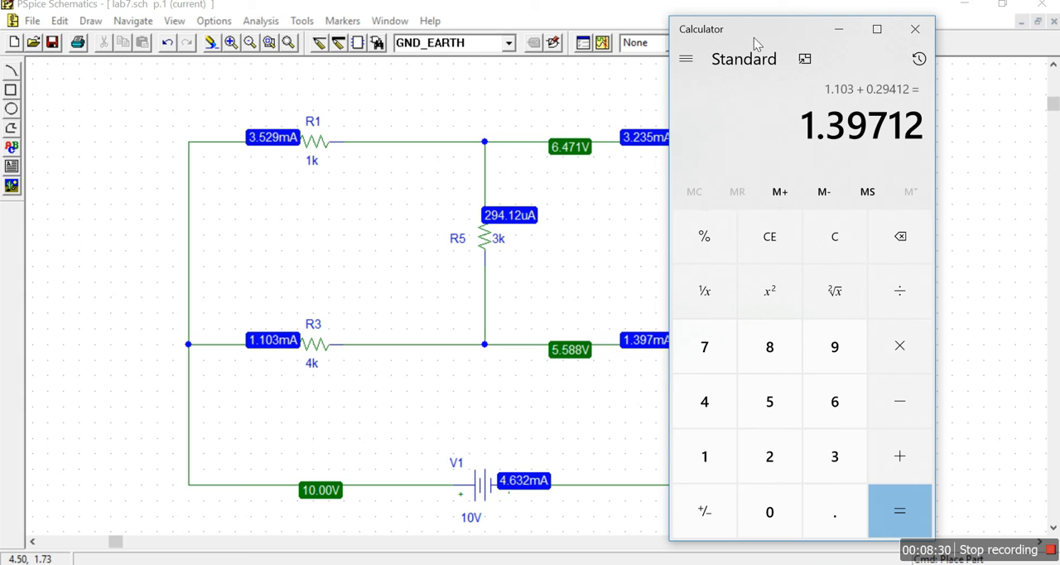
{"action": "left_click_drag", "start_coordinate": [754, 37], "coordinate": [813, 38]}
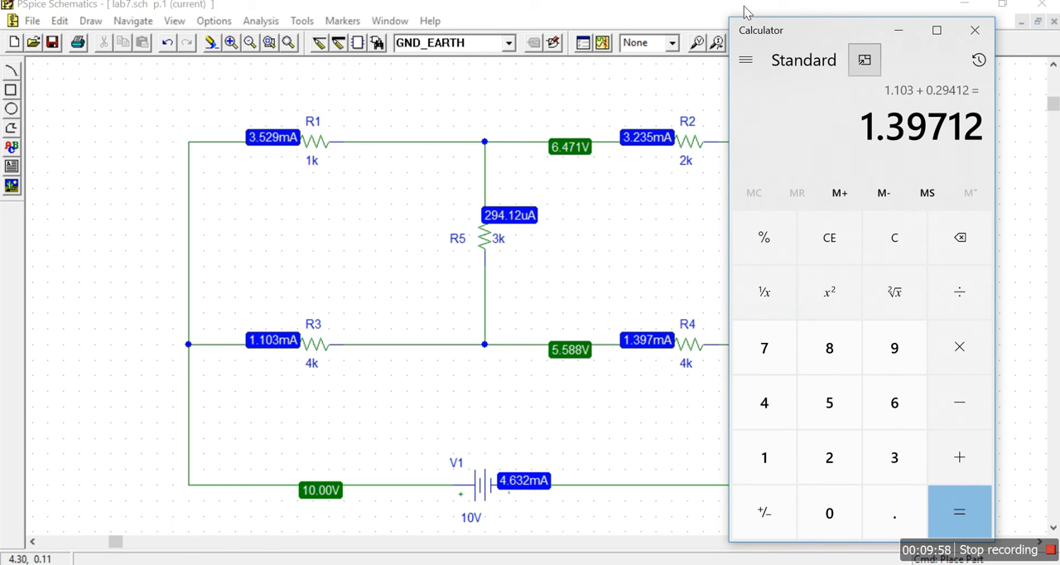
{"action": "left_click", "coordinate": [900, 31]}
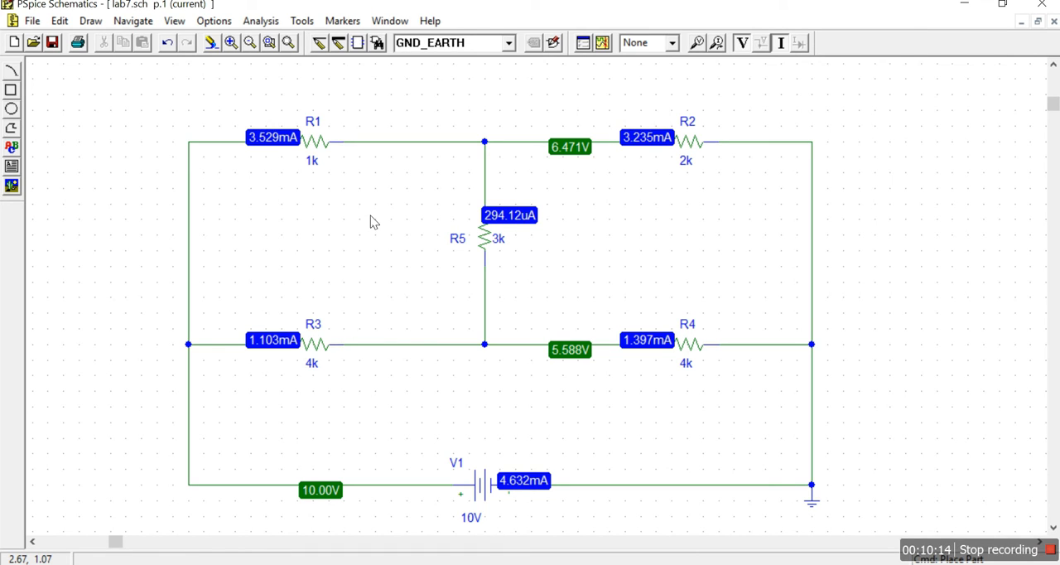
- Get the VIEWPOINT part from the library and place voltage viewpoints on the wires on both sides of R1
{"action": "left_click", "coordinate": [378, 43]}
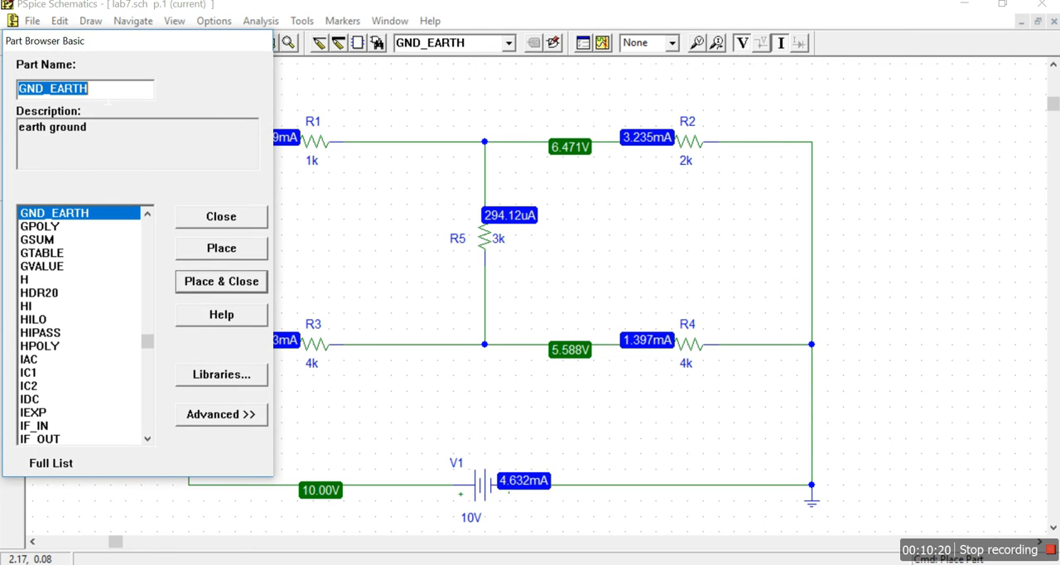
{"action": "type", "text": "vie"}
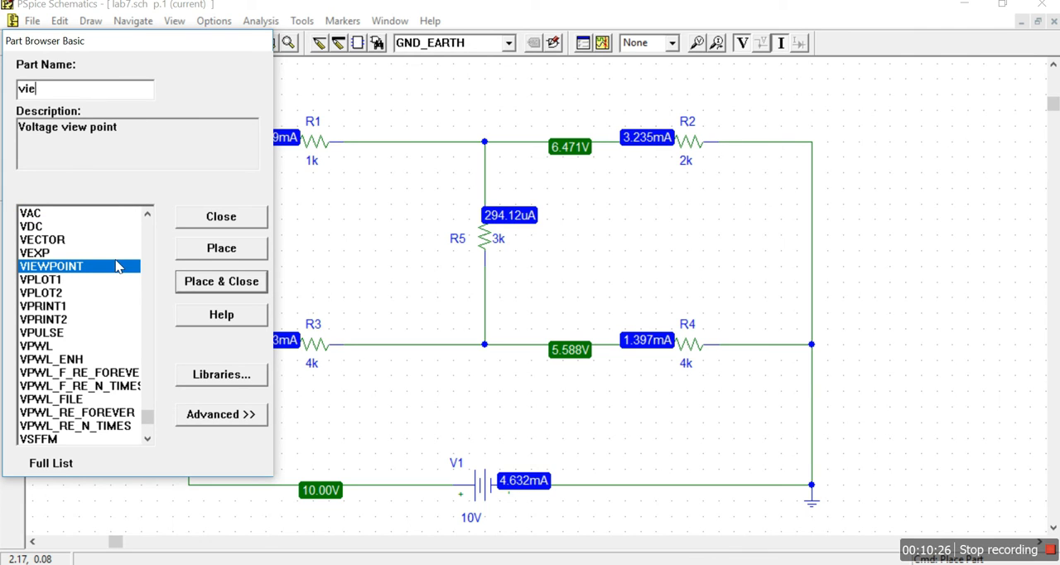
{"action": "left_click", "coordinate": [214, 250]}
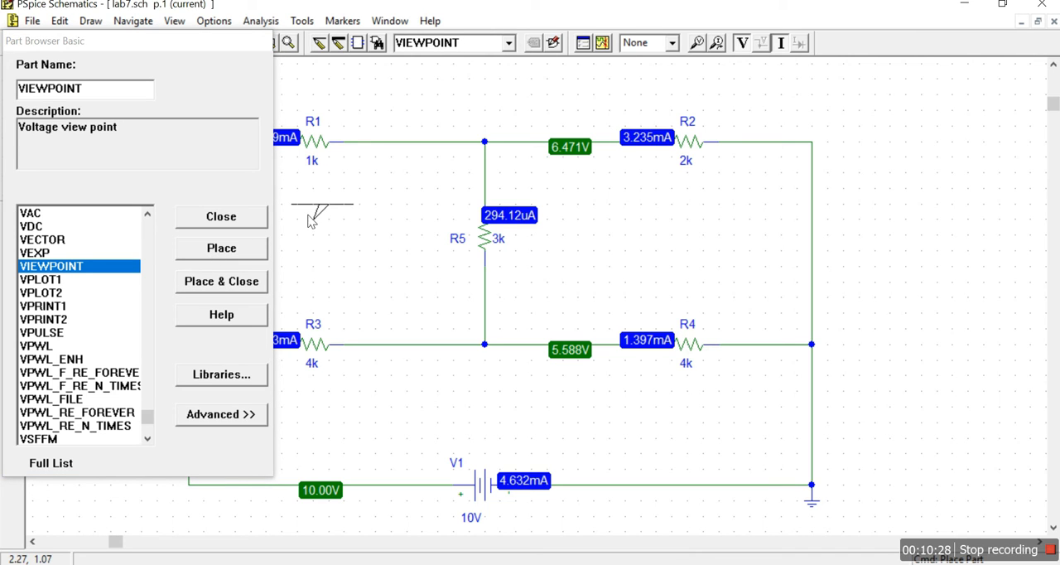
{"action": "left_click", "coordinate": [234, 215]}
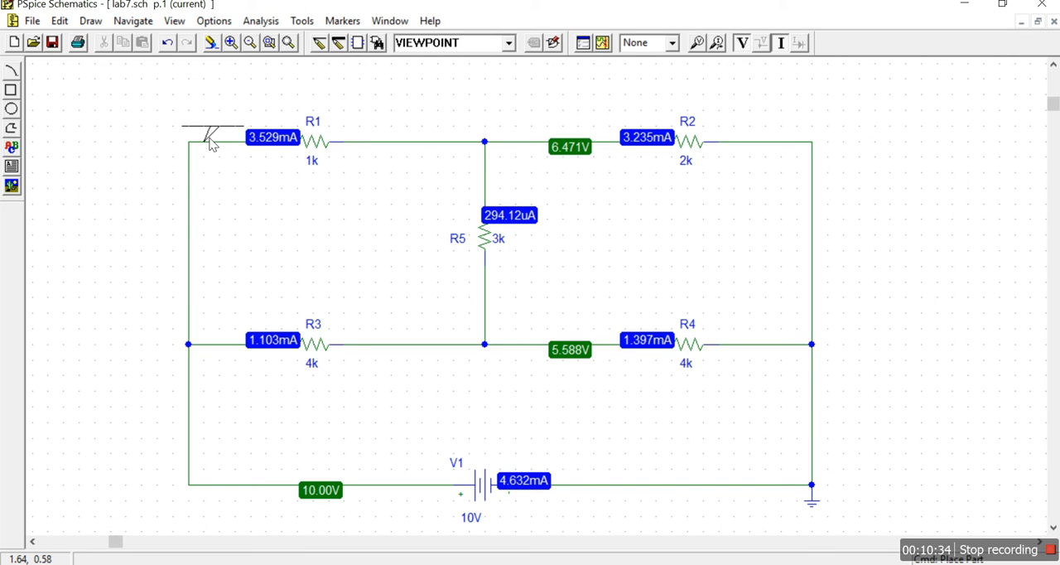
{"action": "left_click", "coordinate": [211, 144]}
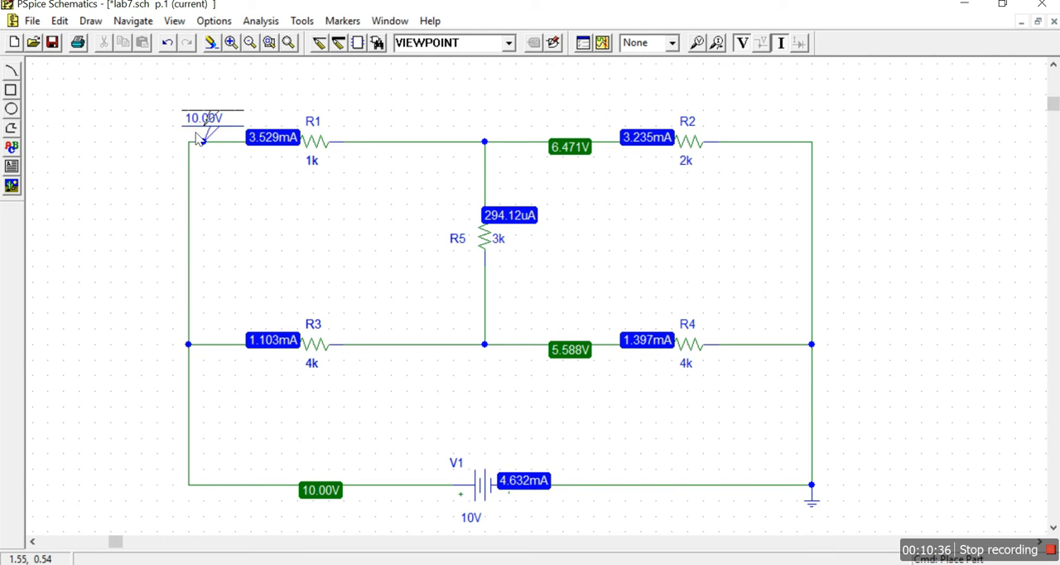
{"action": "left_click", "coordinate": [397, 142]}
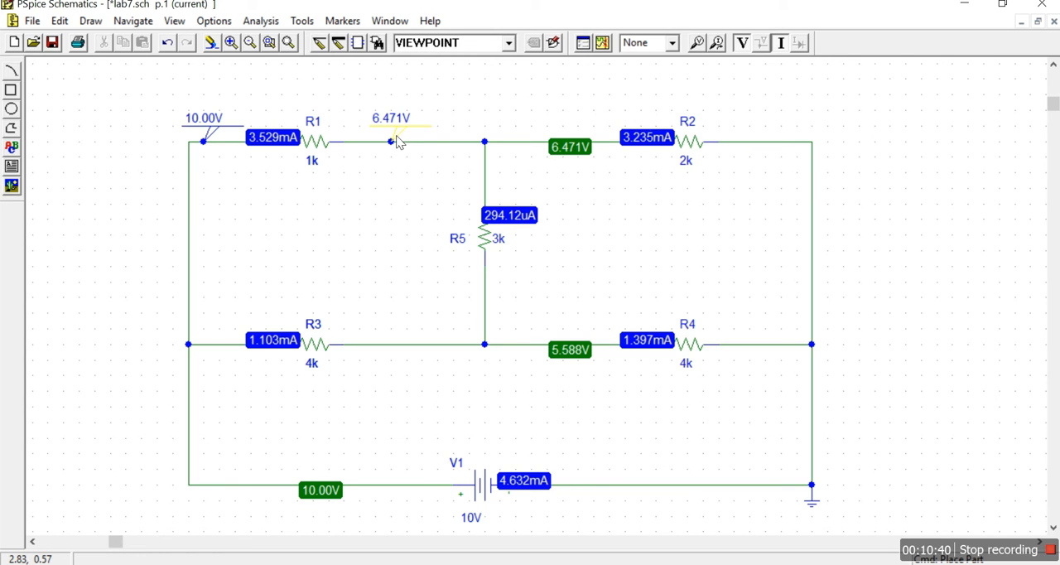
- Place voltage viewpoints above and below R5 and on both sides of R3, and end part placement
{"action": "left_click", "coordinate": [489, 185]}
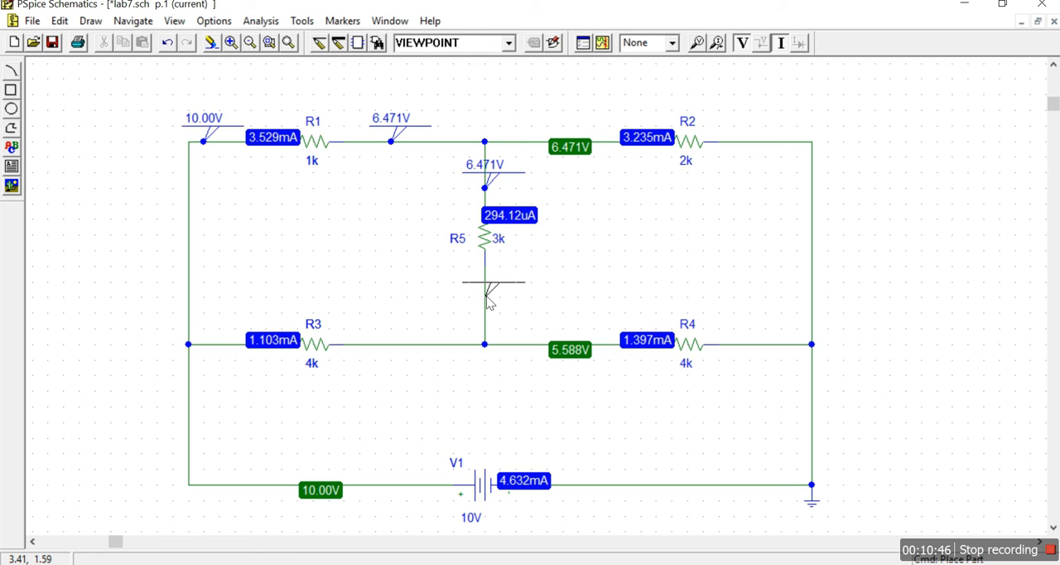
{"action": "left_click", "coordinate": [486, 299]}
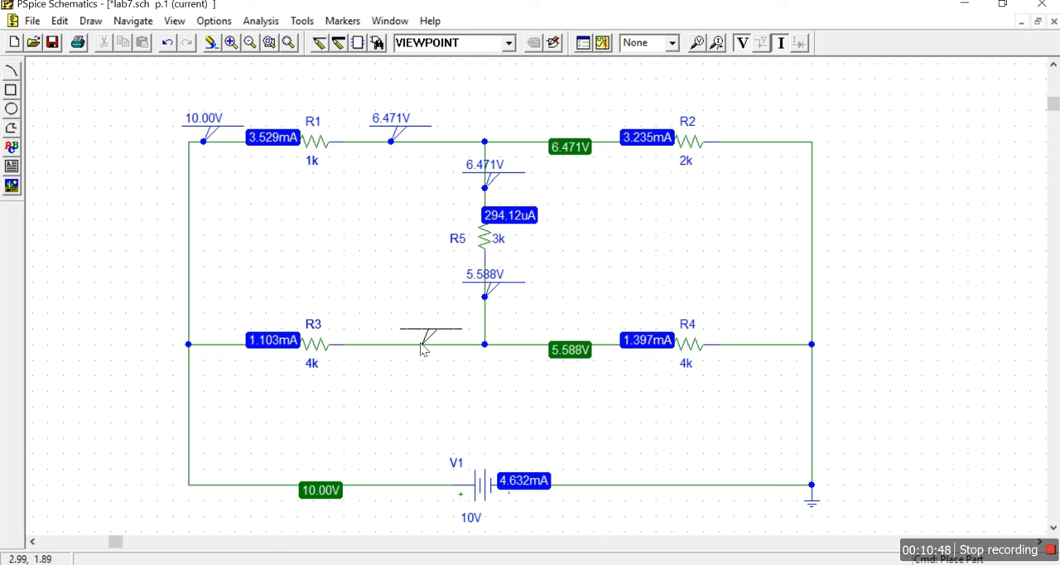
{"action": "left_click", "coordinate": [220, 346]}
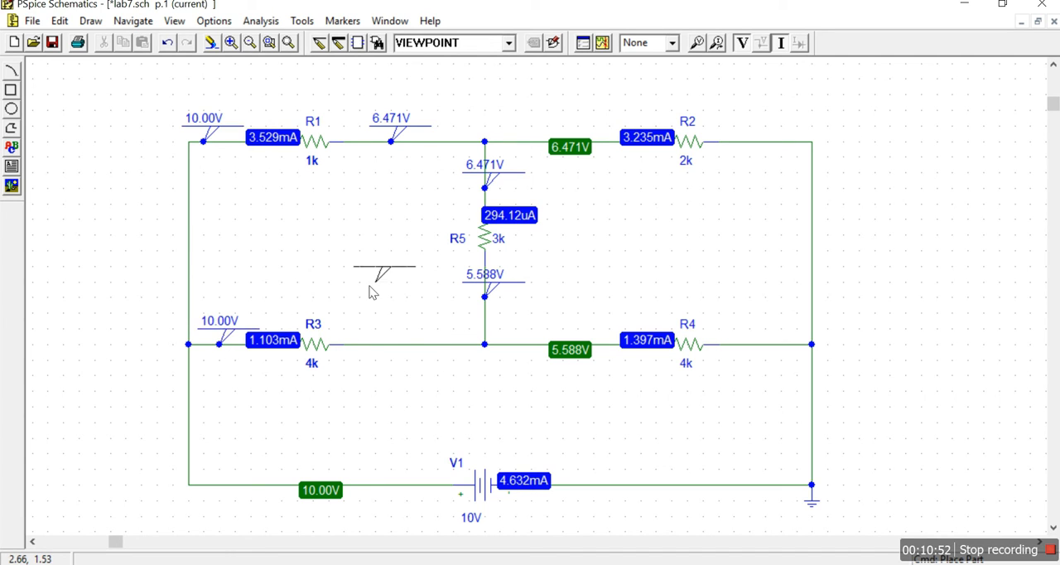
{"action": "left_click", "coordinate": [394, 343]}
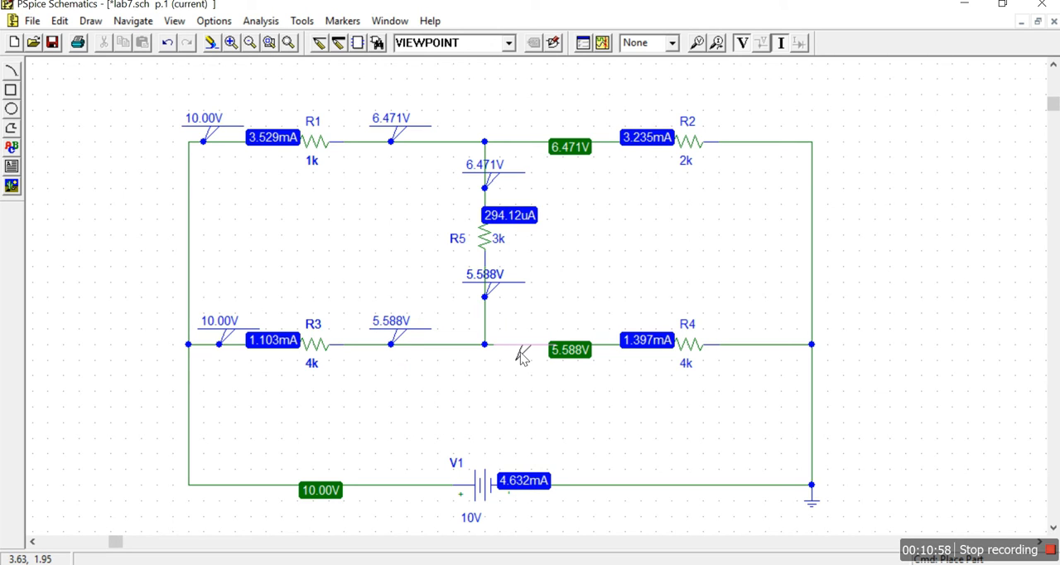
{"action": "right_click", "coordinate": [596, 299]}
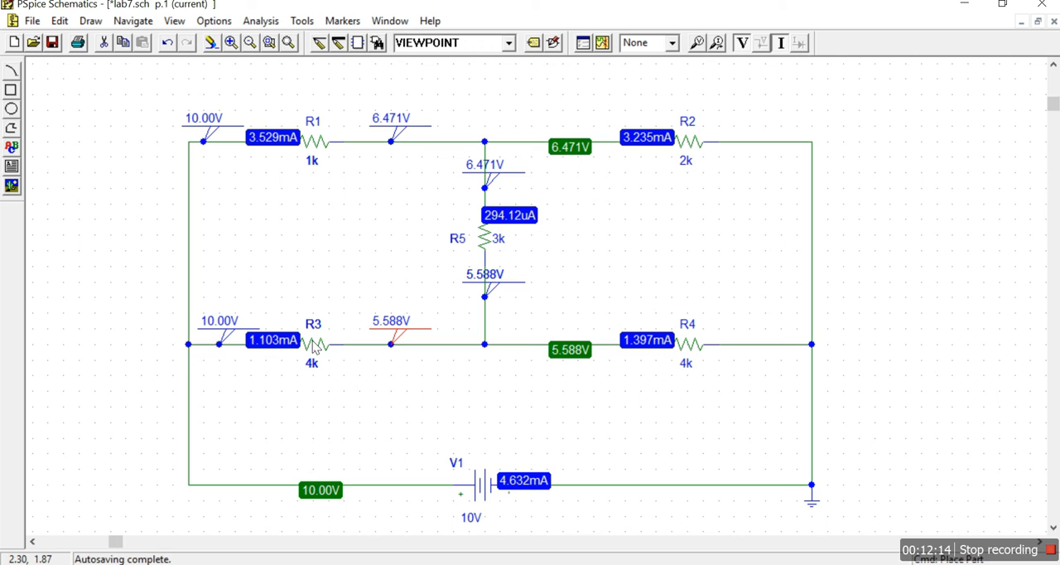
- Switch to Calculator and compute 10 - 5.588 to find the voltage across R3
{"action": "left_click", "coordinate": [440, 564]}
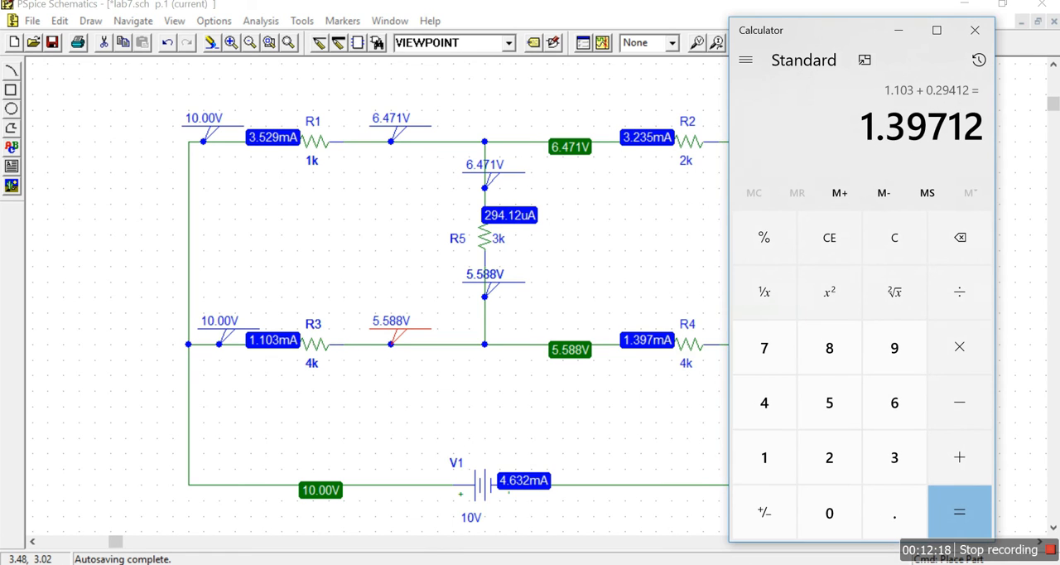
{"action": "left_click", "coordinate": [882, 247]}
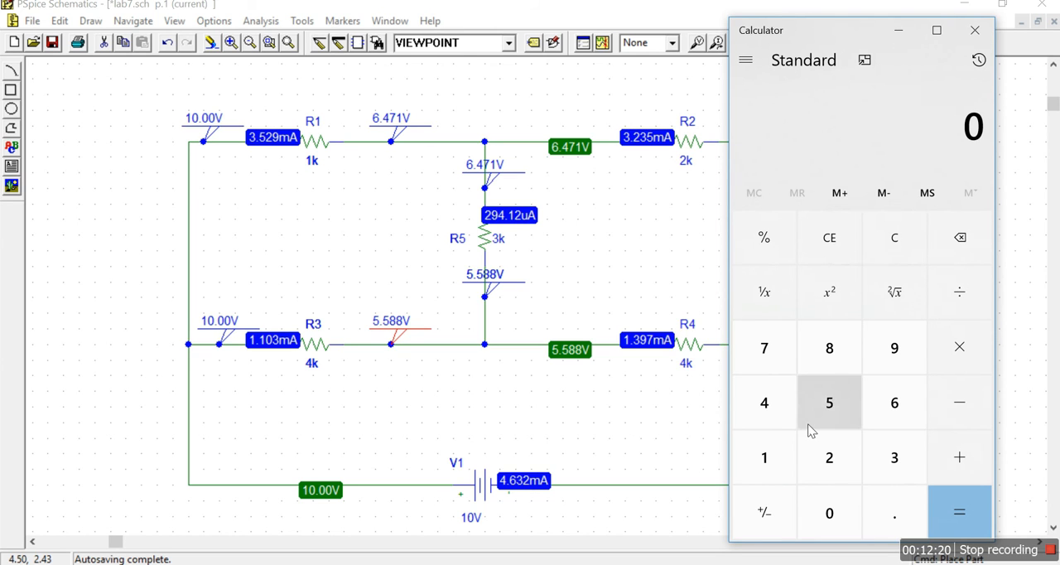
{"action": "left_click", "coordinate": [787, 467]}
{"action": "left_click", "coordinate": [825, 513]}
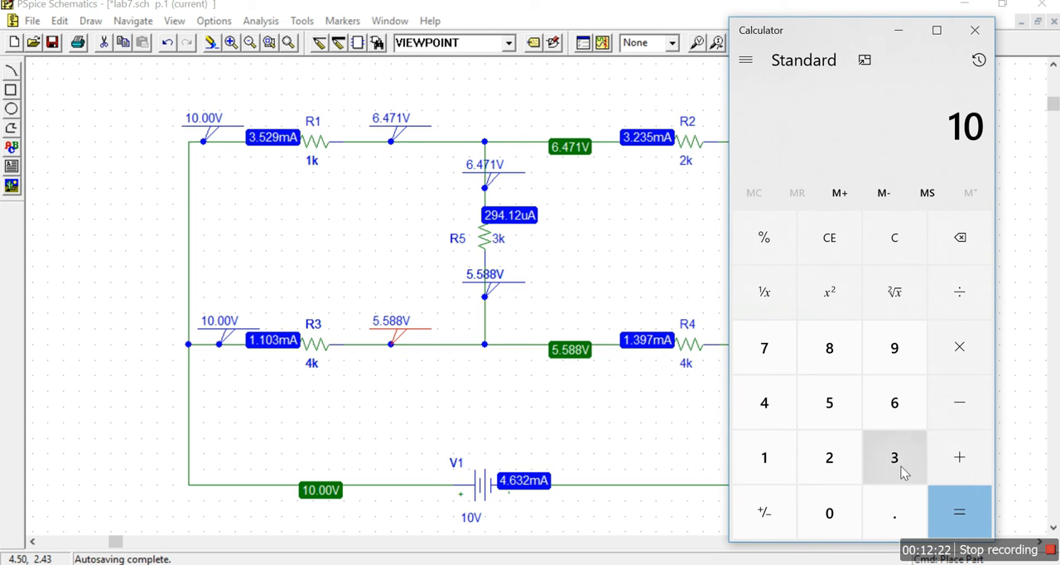
{"action": "key", "text": "minus"}
{"action": "key", "text": "5"}
{"action": "key", "text": "period"}
{"action": "type", "text": "588"}
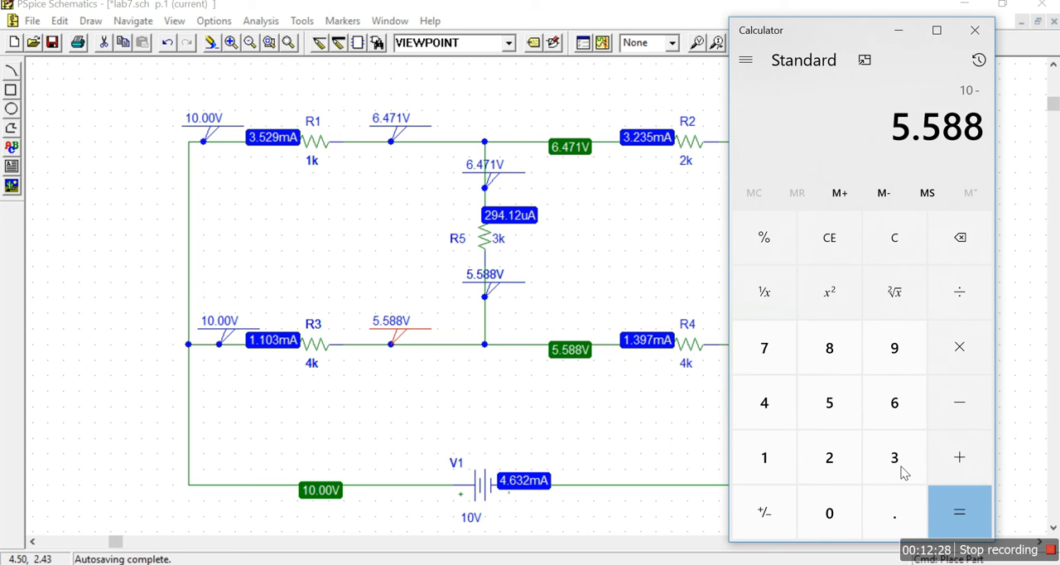
{"action": "key", "text": "Return"}
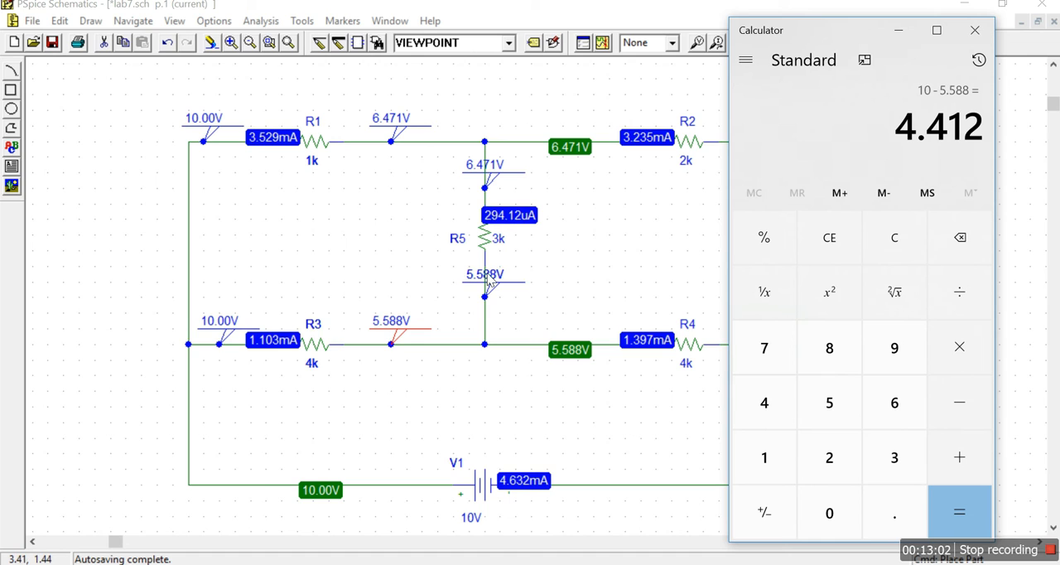
- Compute 6.471 - 5.588 to find the voltage across R5
{"action": "left_click", "coordinate": [908, 239]}
{"action": "left_click", "coordinate": [876, 400]}
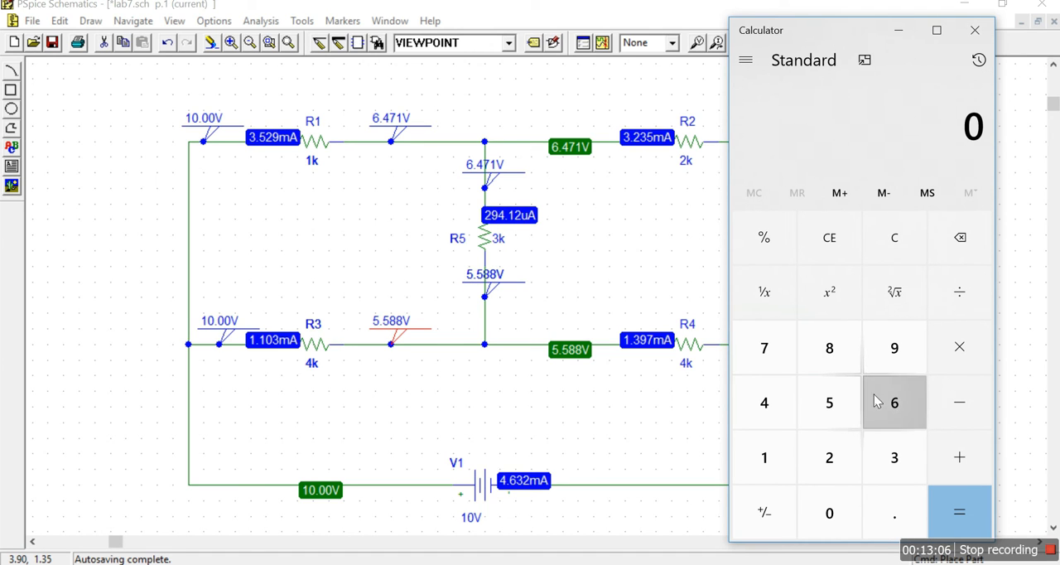
{"action": "left_click", "coordinate": [886, 506]}
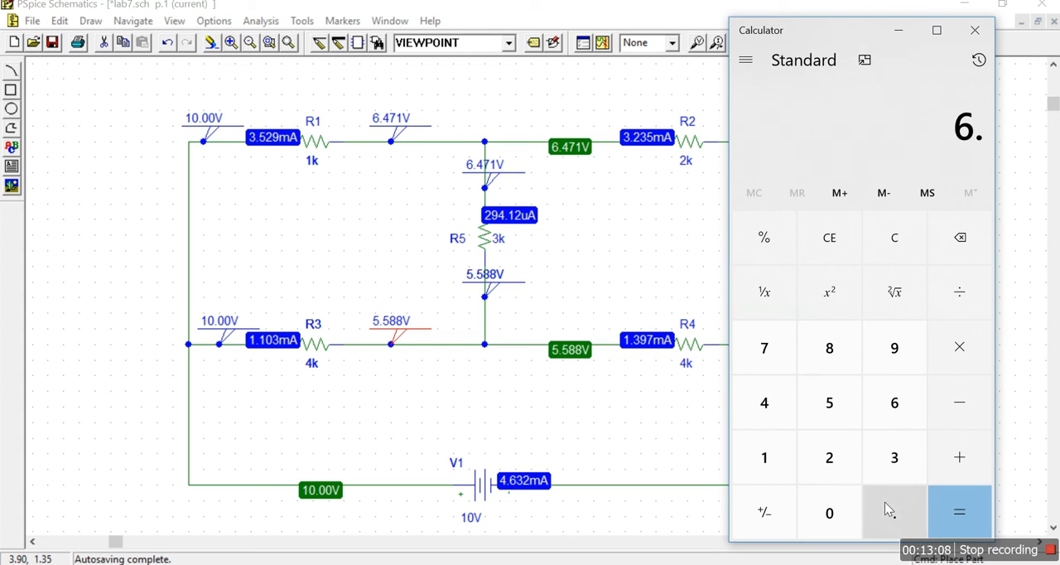
{"action": "key", "text": "4"}
{"action": "key", "text": "7"}
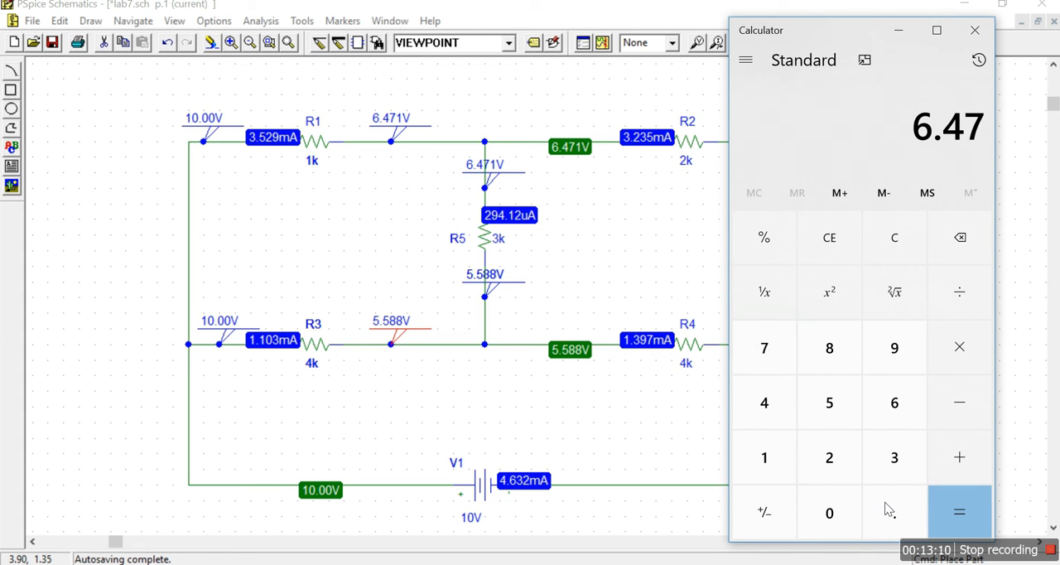
{"action": "key", "text": "1"}
{"action": "key", "text": "minus"}
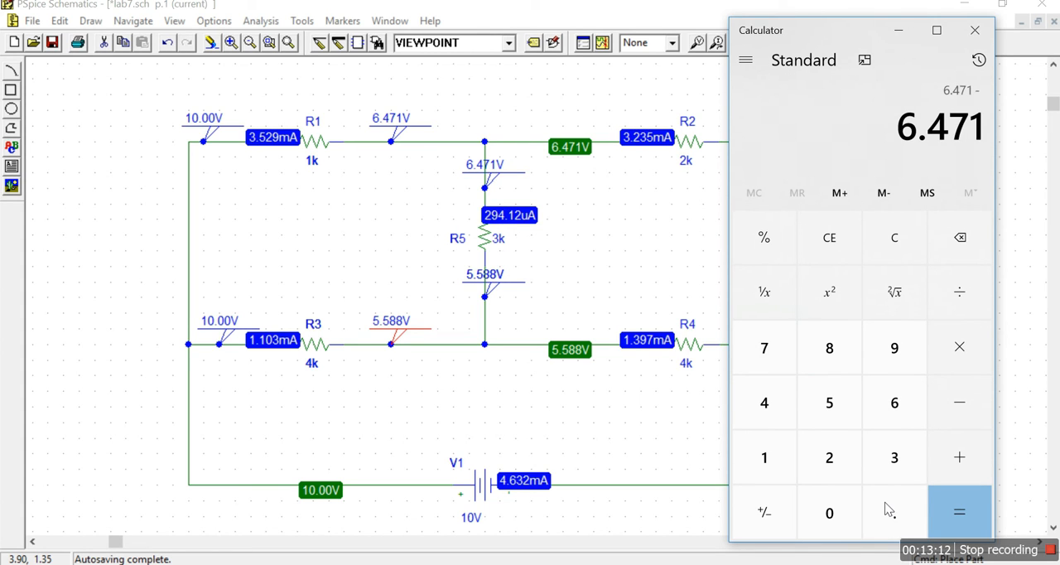
{"action": "key", "text": "5"}
{"action": "key", "text": "period"}
{"action": "key", "text": "5"}
{"action": "key", "text": "8"}
{"action": "key", "text": "8"}
{"action": "key", "text": "Return"}
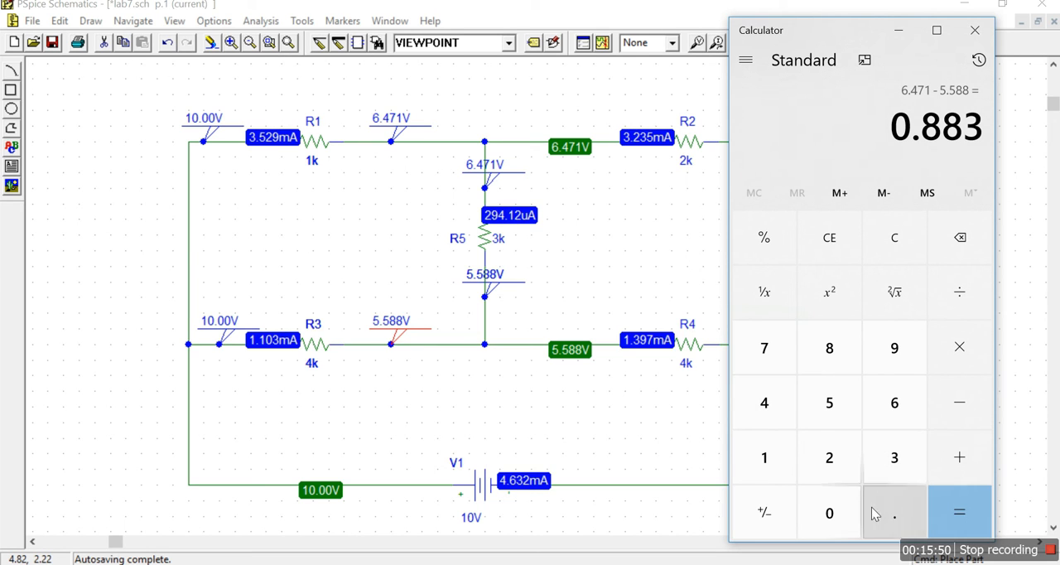
- Subtract R5's voltage from R3's voltage as 4.412 - 0.883 to check the voltage around the left loop
{"action": "left_click", "coordinate": [952, 248]}
{"action": "left_click", "coordinate": [891, 241]}
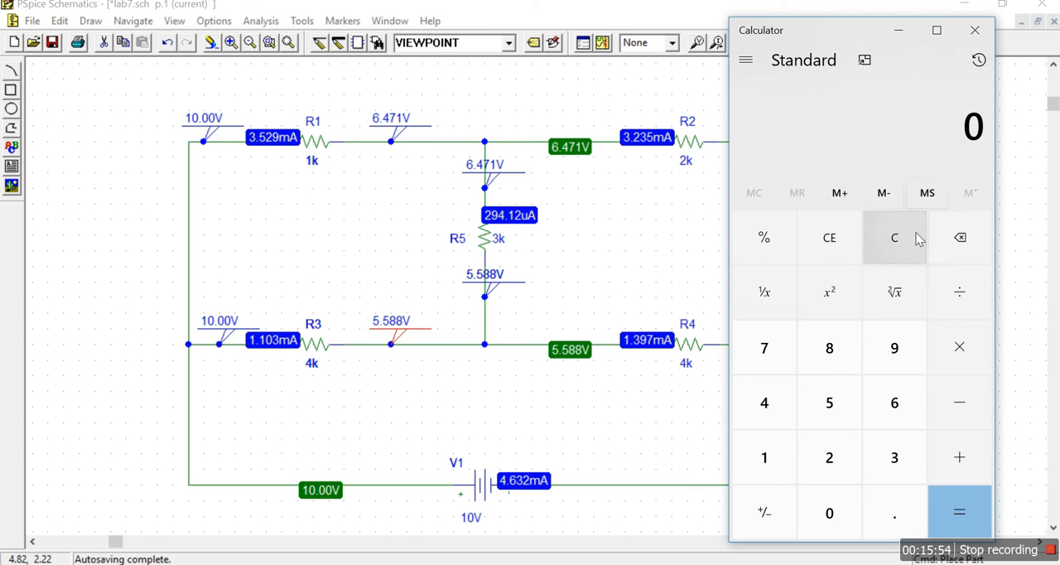
{"action": "left_click", "coordinate": [764, 402]}
{"action": "key", "text": "period"}
{"action": "left_click", "coordinate": [764, 402]}
{"action": "key", "text": "1"}
{"action": "key", "text": "2"}
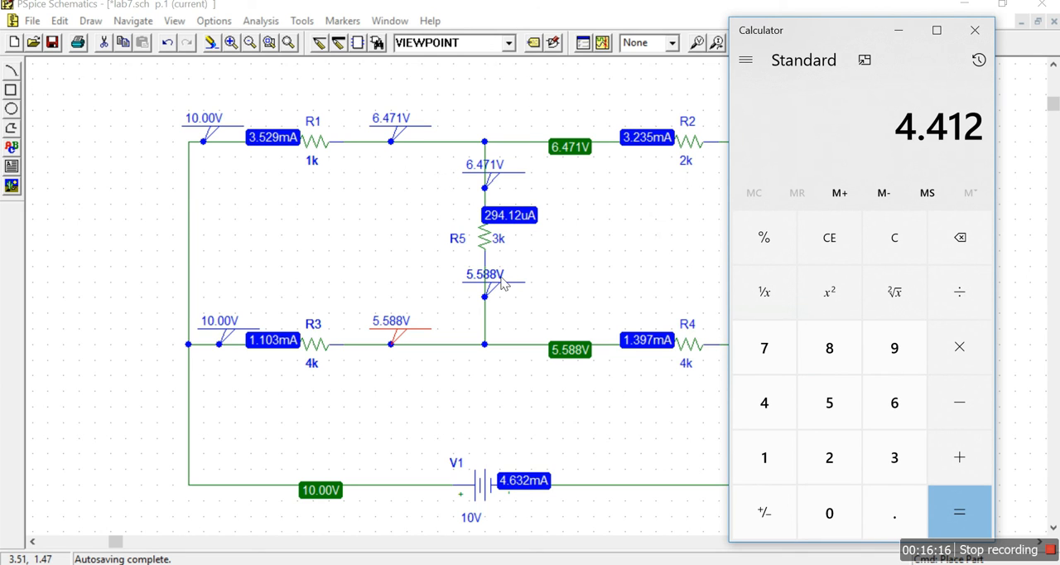
{"action": "key", "text": "minus"}
{"action": "type", "text": "0."}
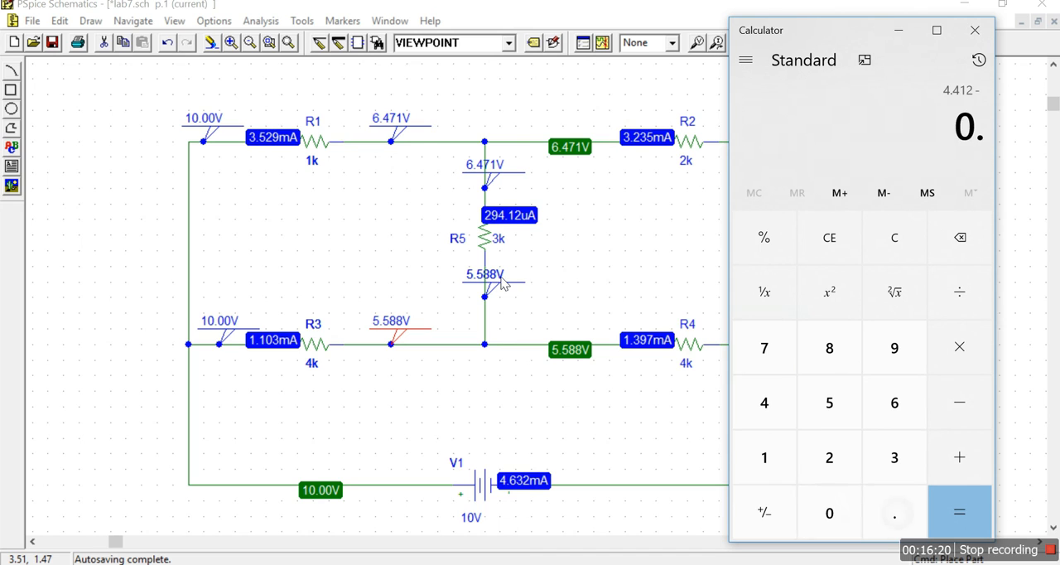
{"action": "type", "text": "883"}
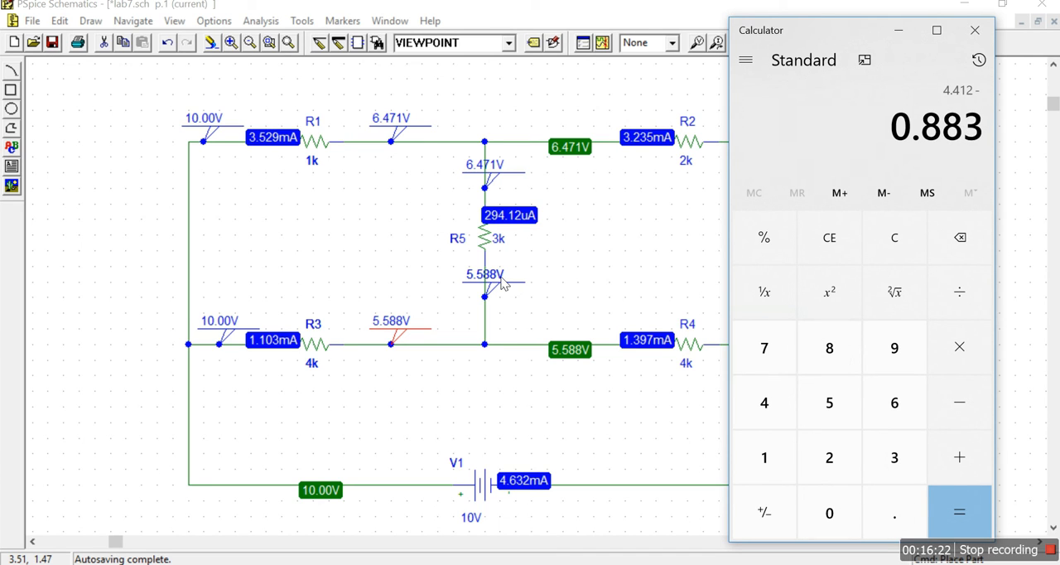
{"action": "key", "text": "Return"}
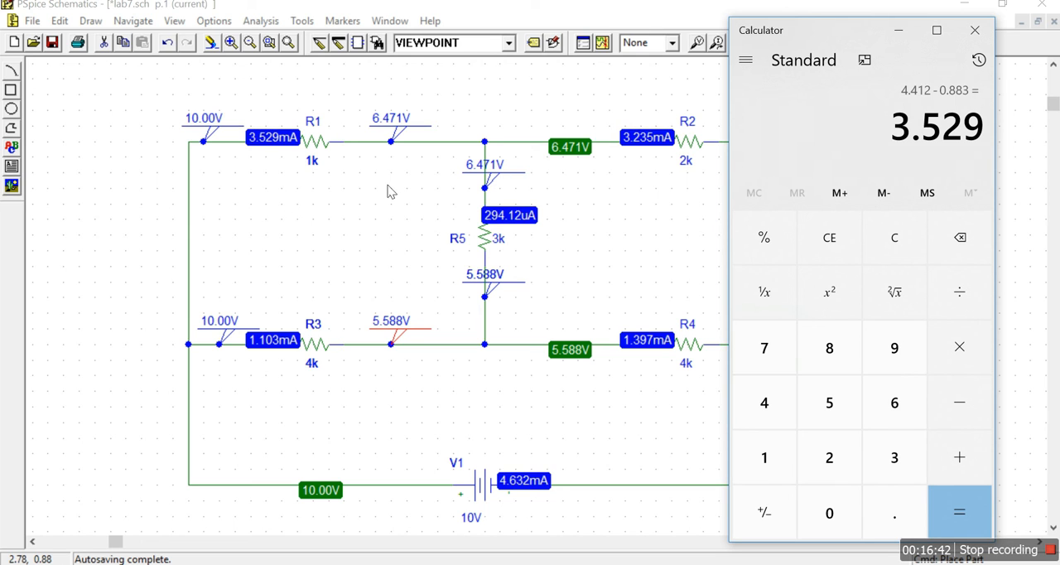
- Subtract R1's voltage of 3.529 from the running result to complete the loop voltage sum
{"action": "left_click", "coordinate": [972, 422]}
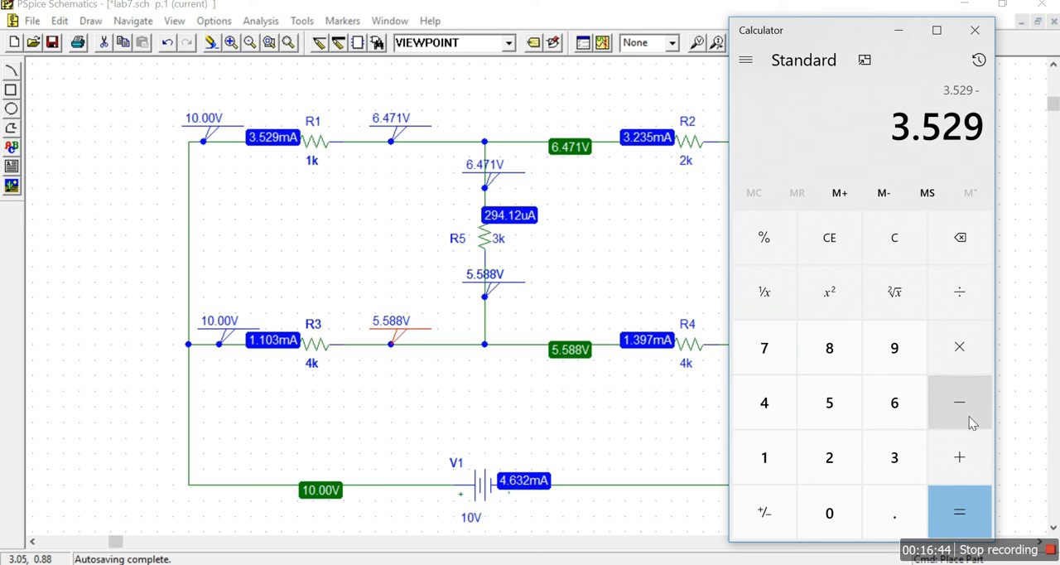
{"action": "type", "text": "3.529"}
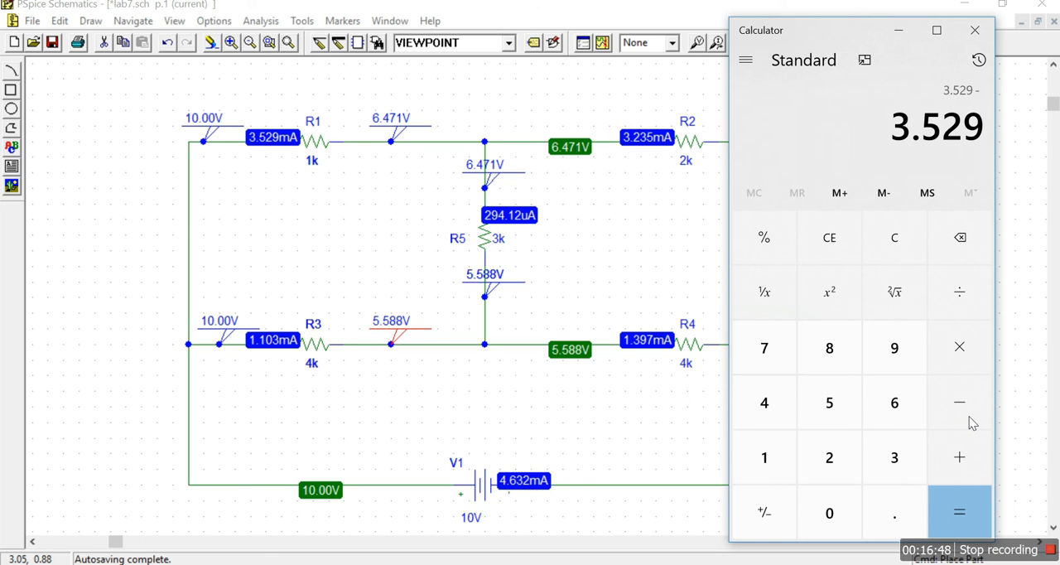
{"action": "key", "text": "Return"}
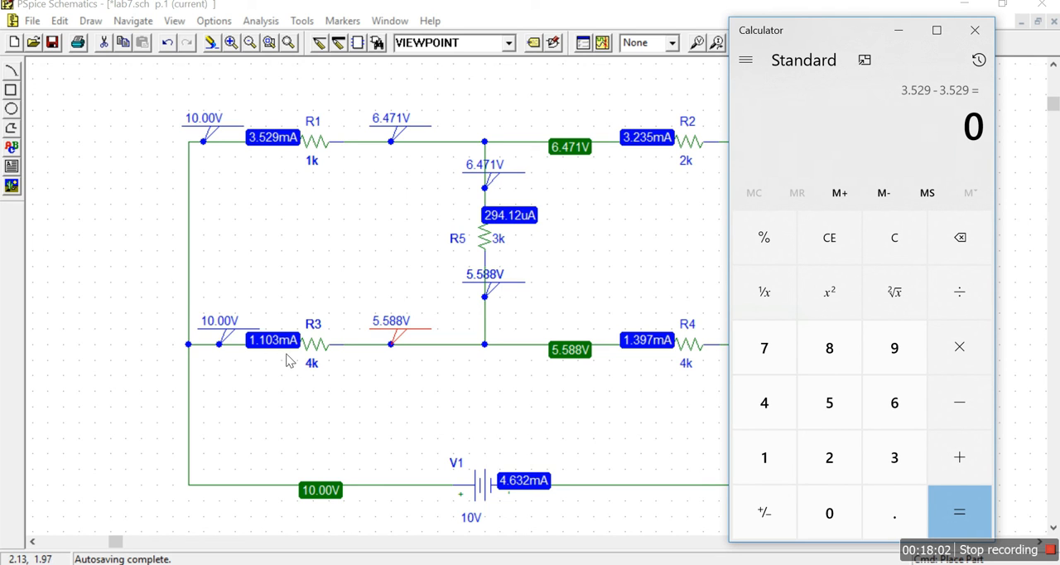
- Multiply R3's current by its resistance as 1.103 × 4 to check its voltage, and close Calculator
{"action": "left_click", "coordinate": [781, 449]}
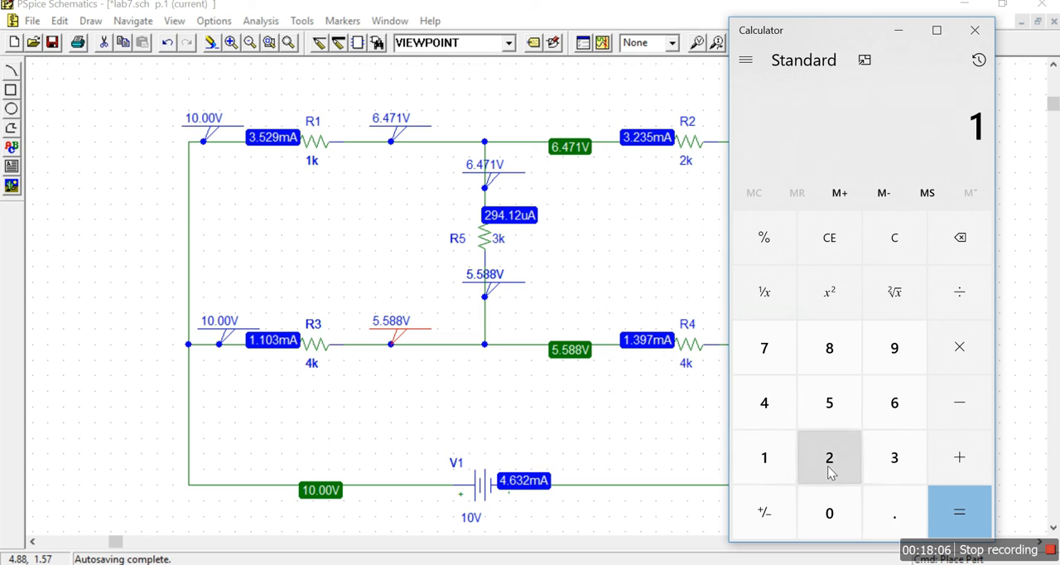
{"action": "left_click", "coordinate": [883, 497]}
{"action": "left_click", "coordinate": [769, 467]}
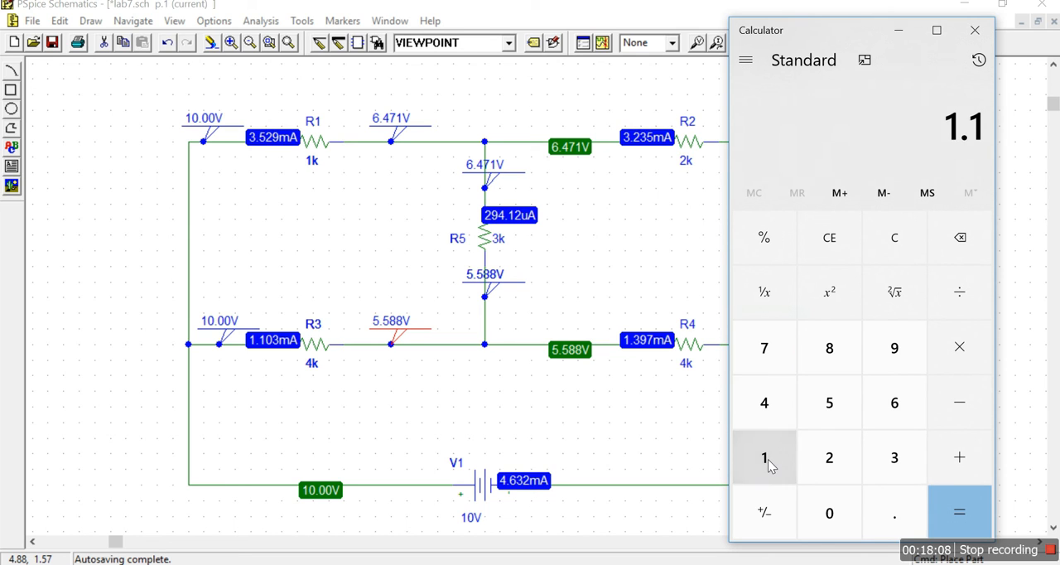
{"action": "left_click", "coordinate": [829, 507]}
{"action": "left_click", "coordinate": [892, 458]}
{"action": "left_click", "coordinate": [960, 348]}
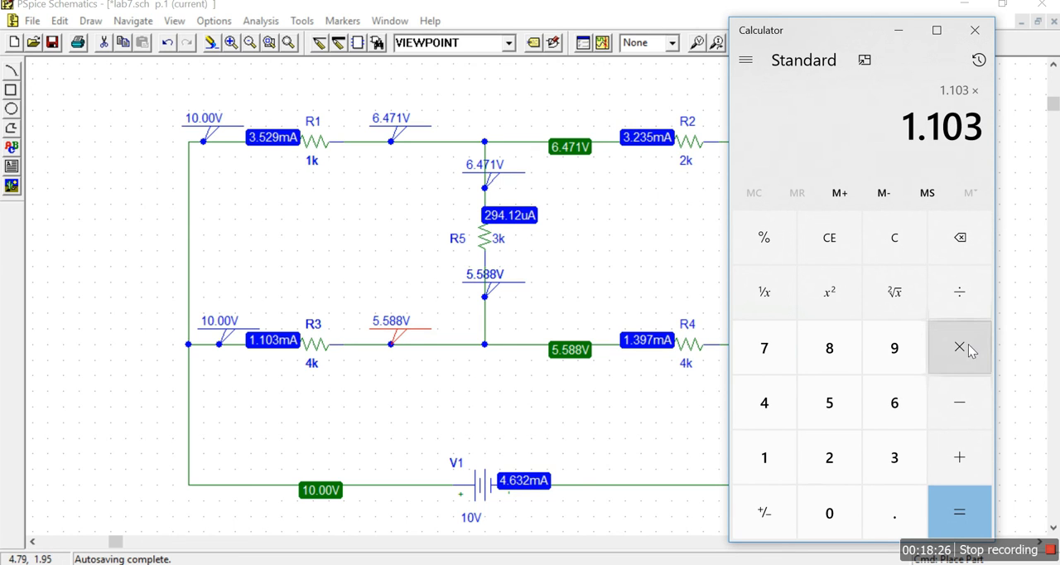
{"action": "left_click", "coordinate": [765, 416]}
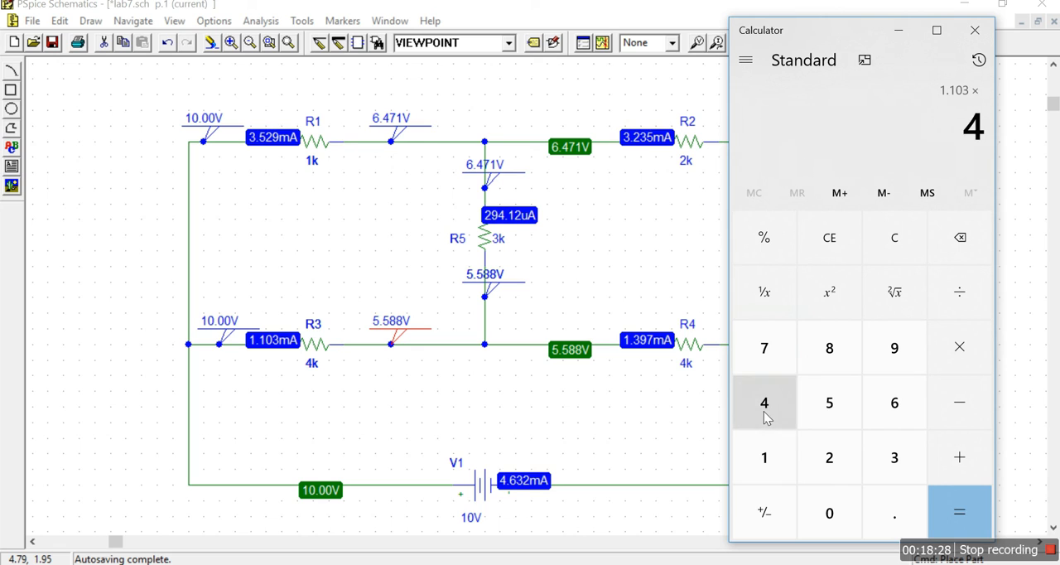
{"action": "left_click", "coordinate": [959, 511]}
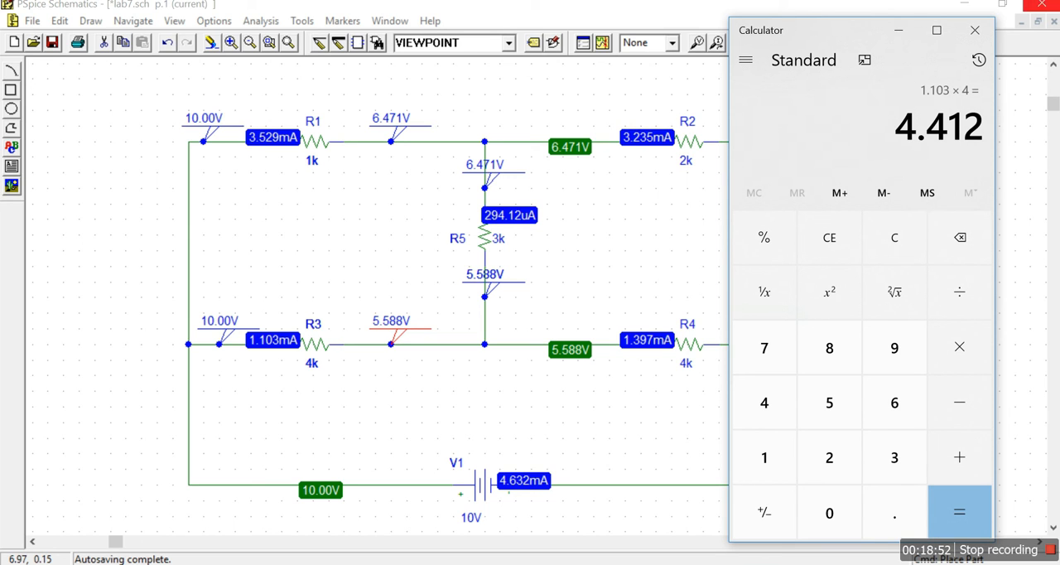
{"action": "left_click", "coordinate": [975, 31]}
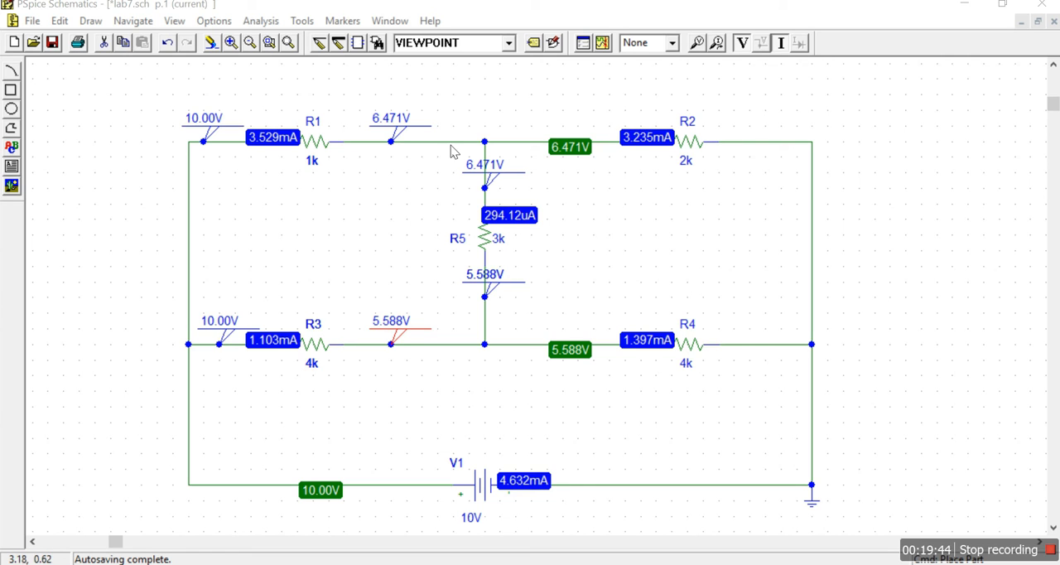
- Set the DC value of source V1 to 20V and simulate the circuit again
{"action": "double_click", "coordinate": [467, 520]}
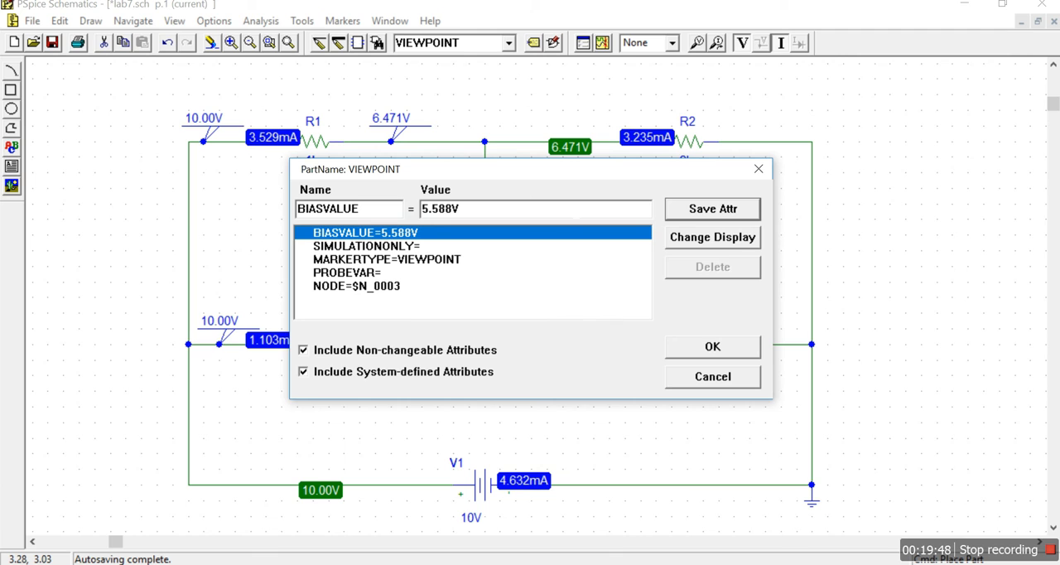
{"action": "left_click", "coordinate": [767, 174]}
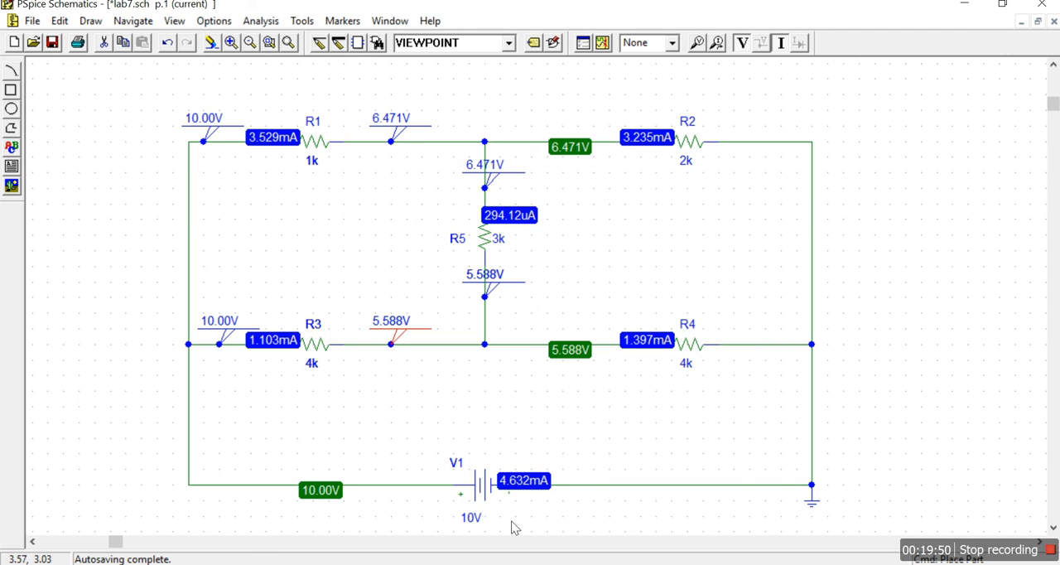
{"action": "left_click", "coordinate": [476, 517]}
{"action": "double_click", "coordinate": [472, 517]}
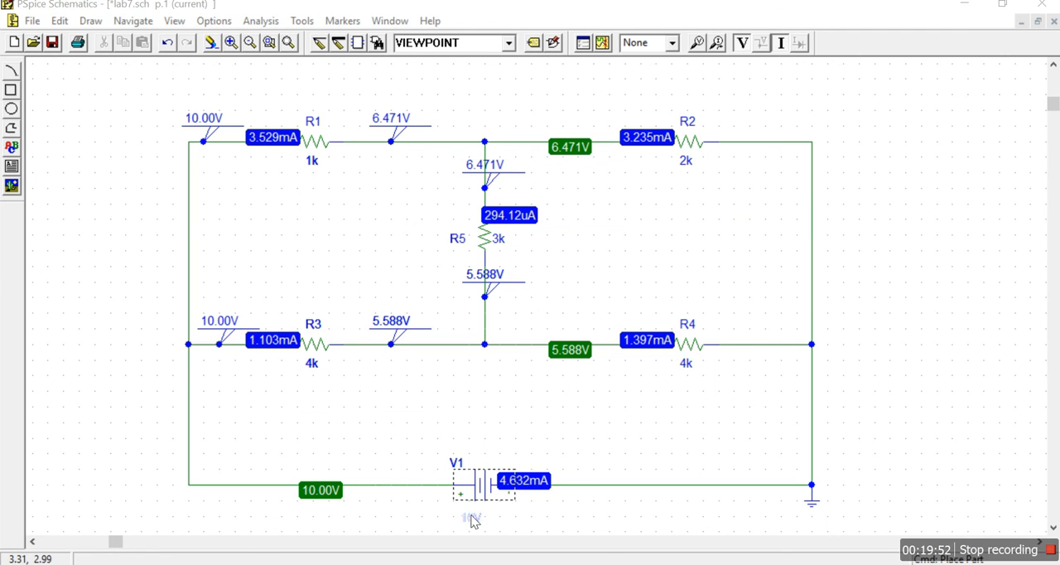
{"action": "key", "text": "Left"}
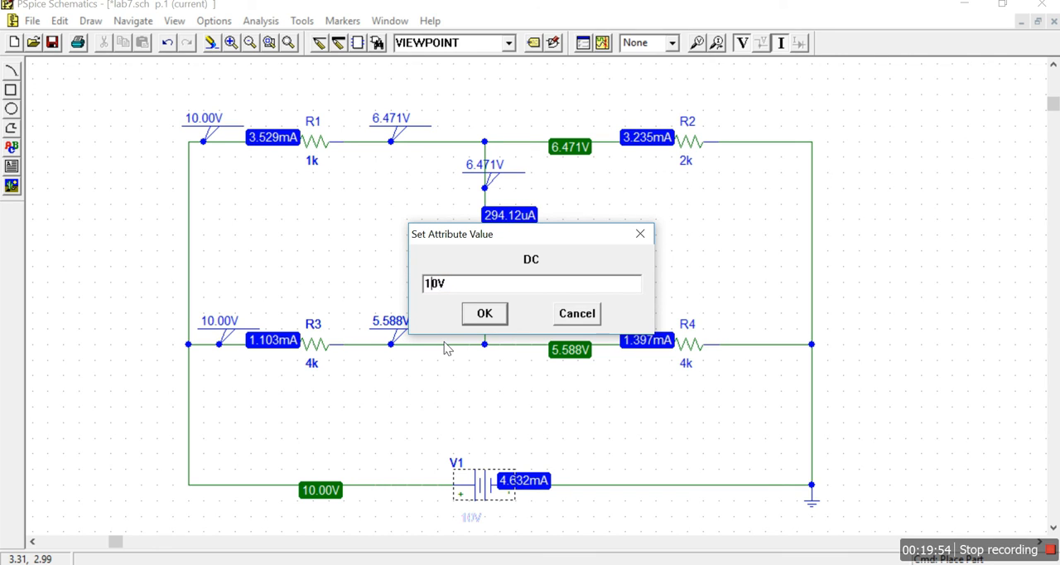
{"action": "key", "text": "BackSpace"}
{"action": "type", "text": "2"}
{"action": "left_click", "coordinate": [484, 315]}
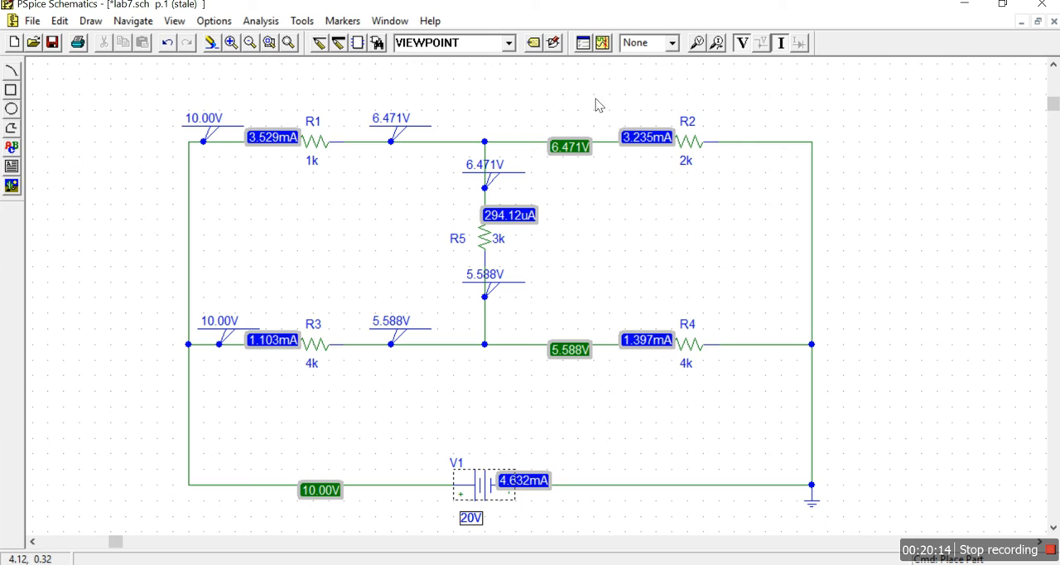
{"action": "left_click", "coordinate": [607, 48]}
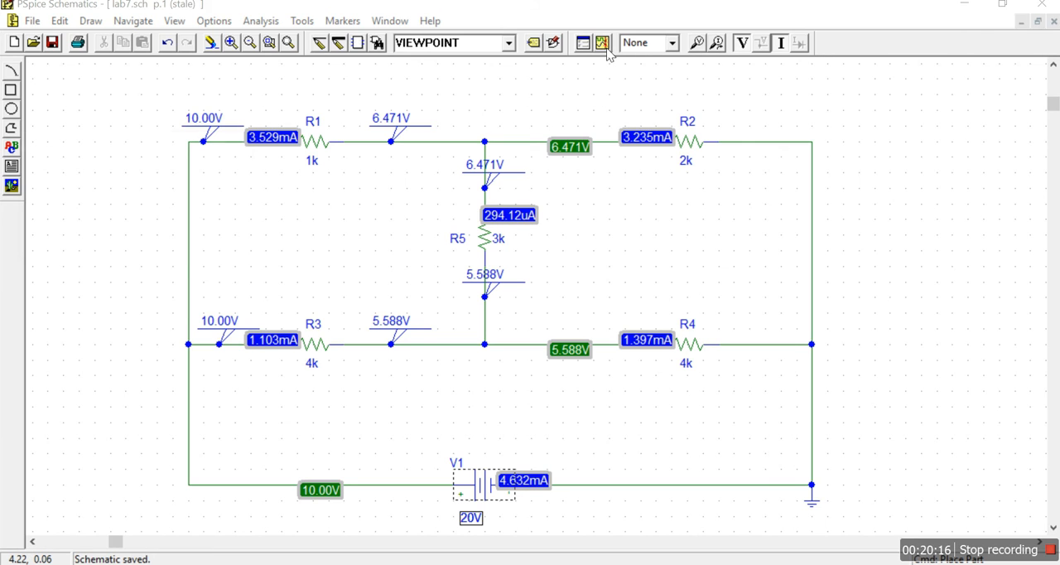